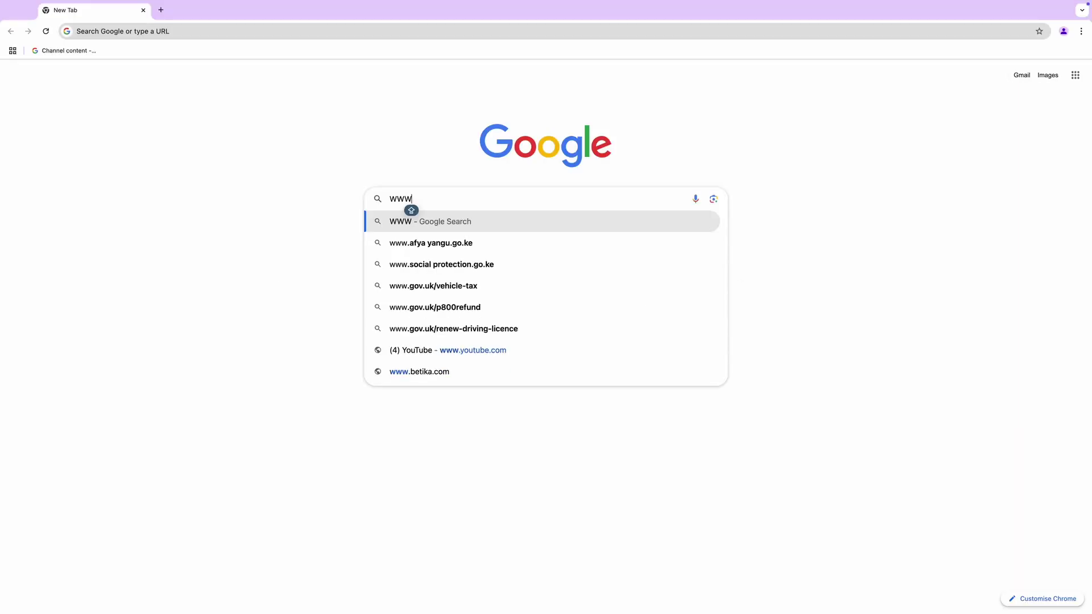
{"action": "type", "text": "TWIVA.CO"}
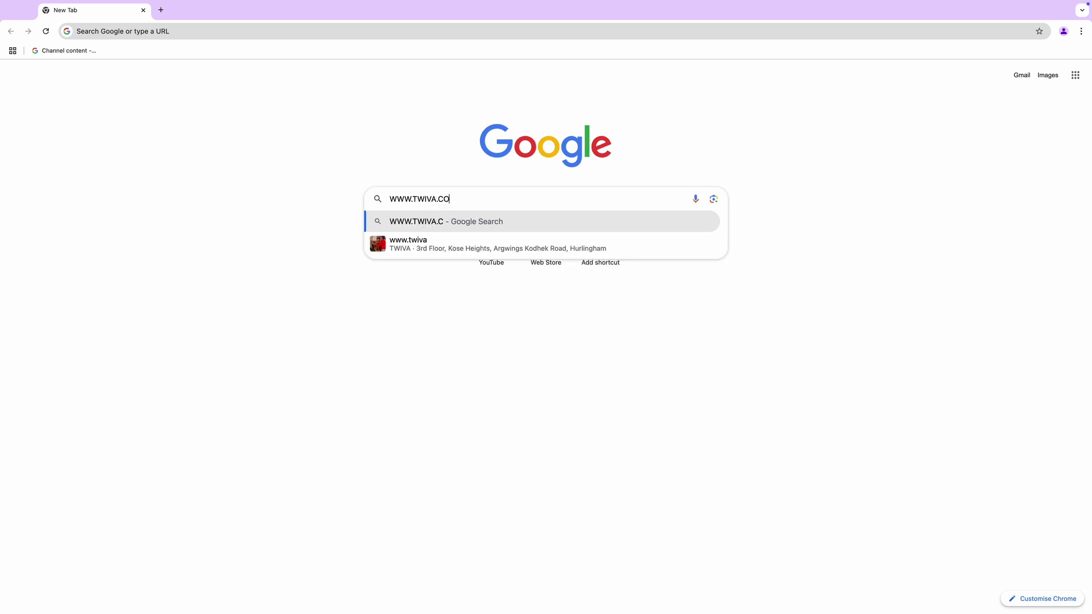
{"action": "type", "text": "M"}
{"action": "key", "text": "Return"}
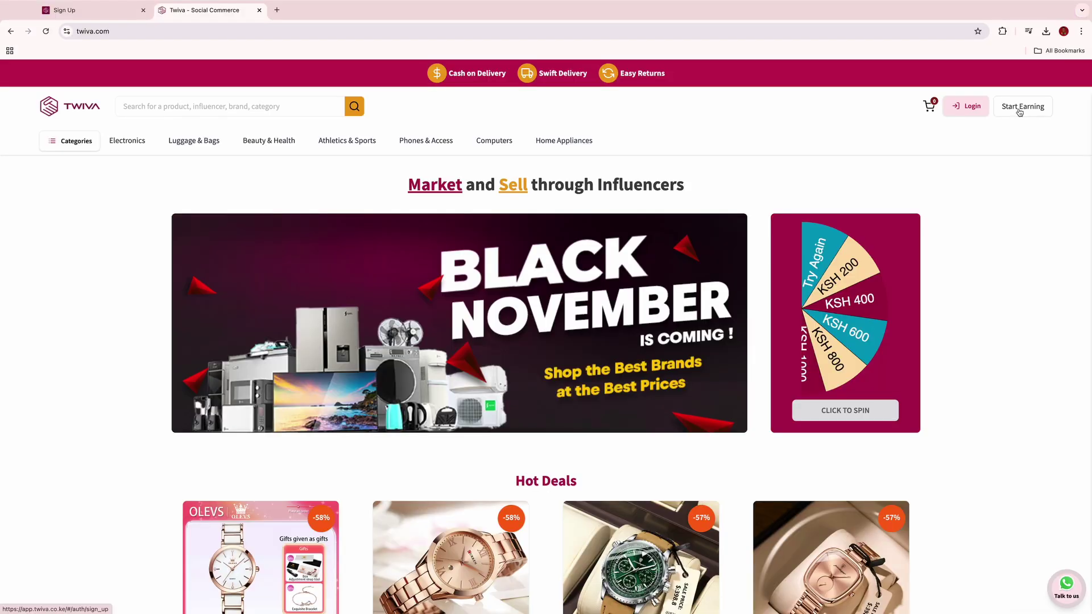
- Create the Twiva account with the entered email and password, declining to save the password
{"action": "left_click", "coordinate": [1019, 109]}
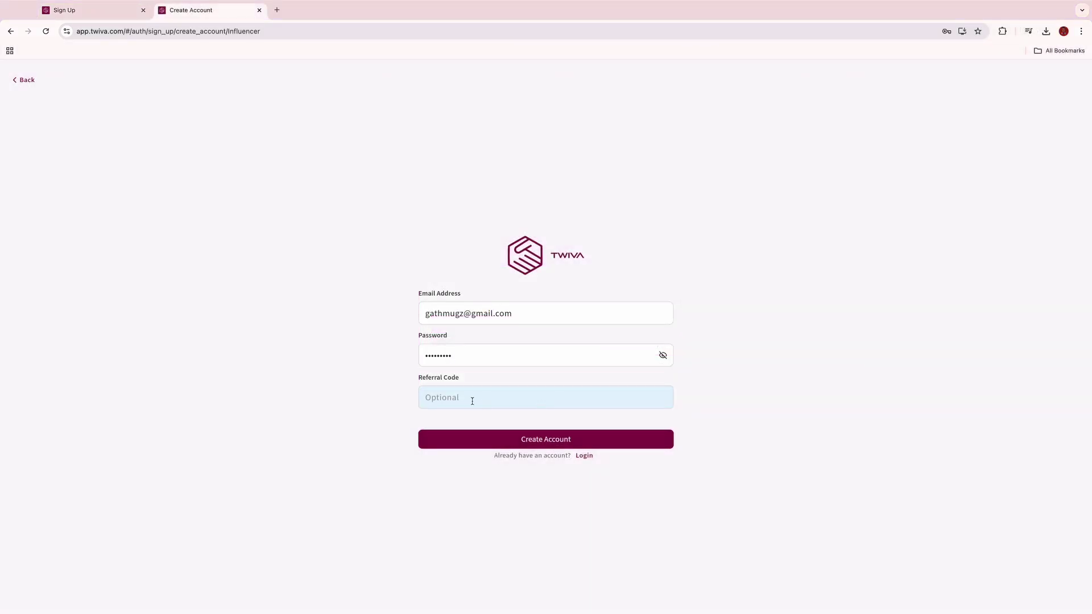
{"action": "left_click", "coordinate": [555, 442]}
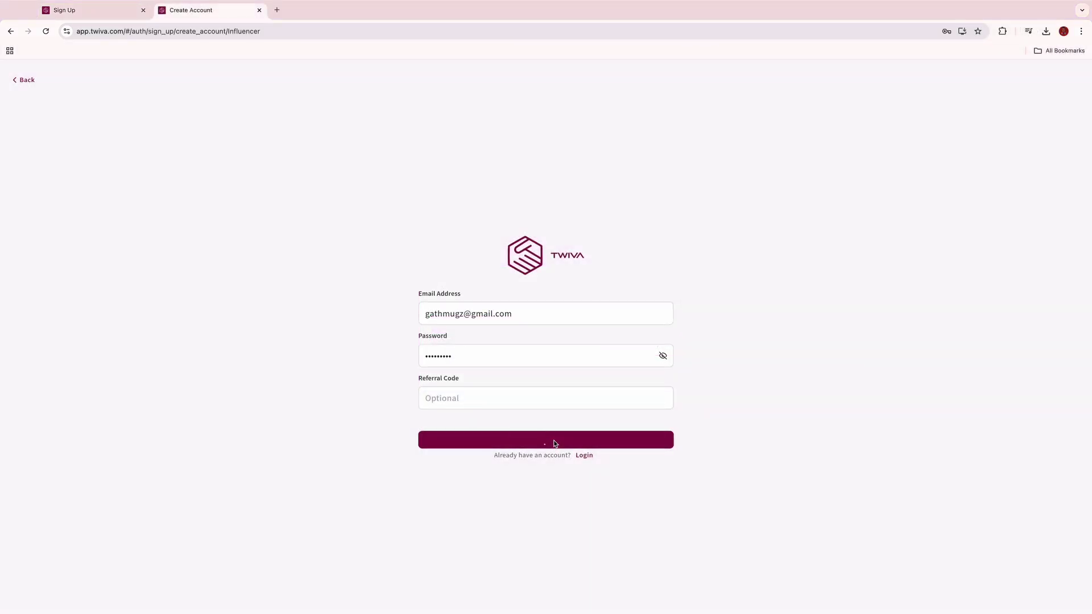
{"action": "left_click", "coordinate": [924, 178]}
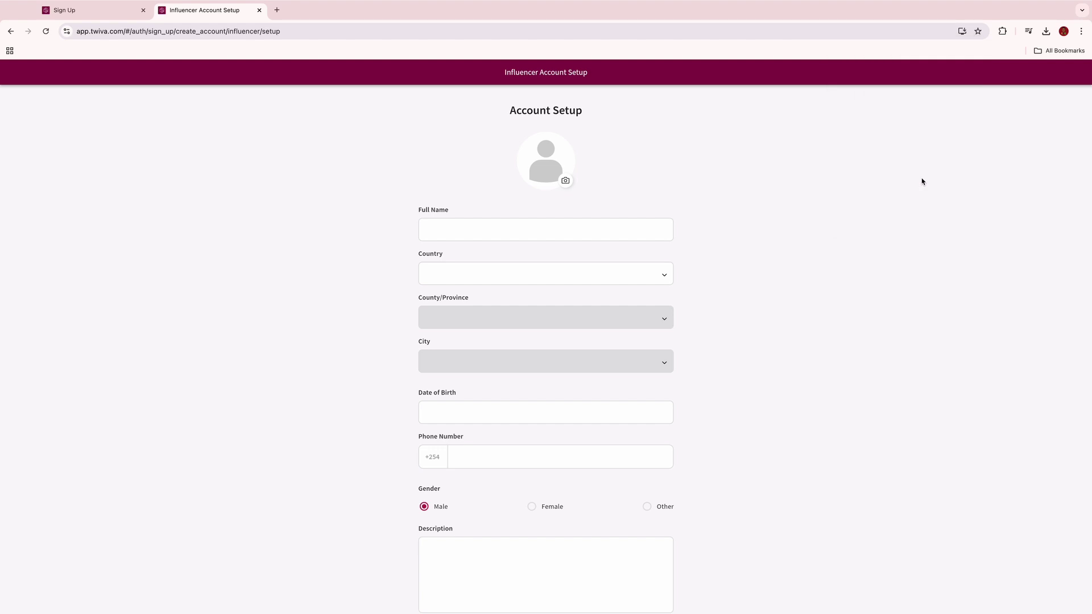
- Finish the Nairobi, Kenya profile with Beauty & Health interests and verify the phone code
{"action": "left_click", "coordinate": [1074, 390]}
{"action": "left_click", "coordinate": [573, 590]}
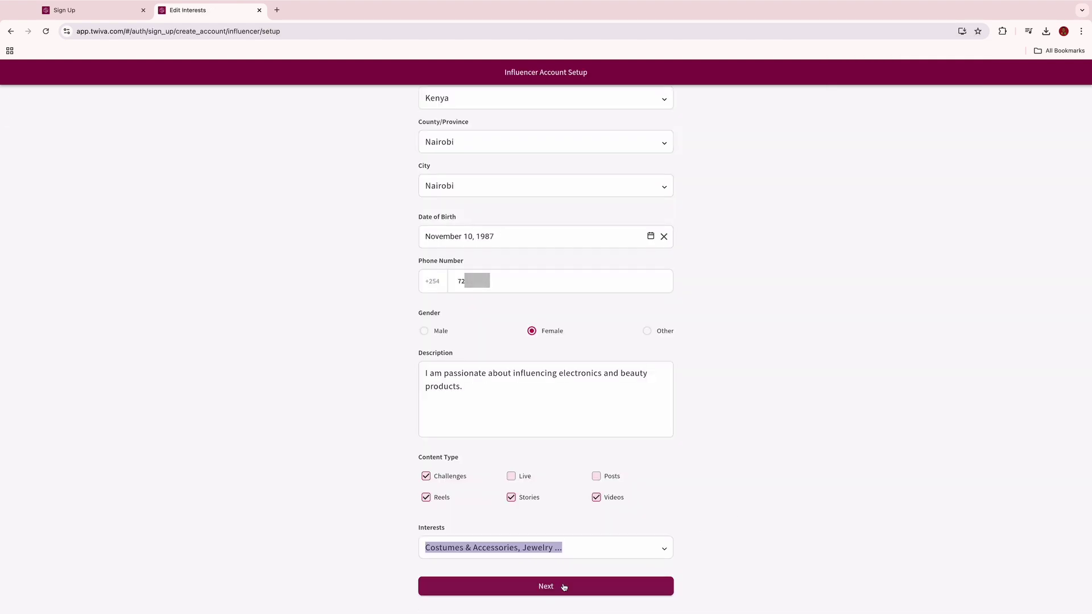
{"action": "left_click", "coordinate": [565, 588]}
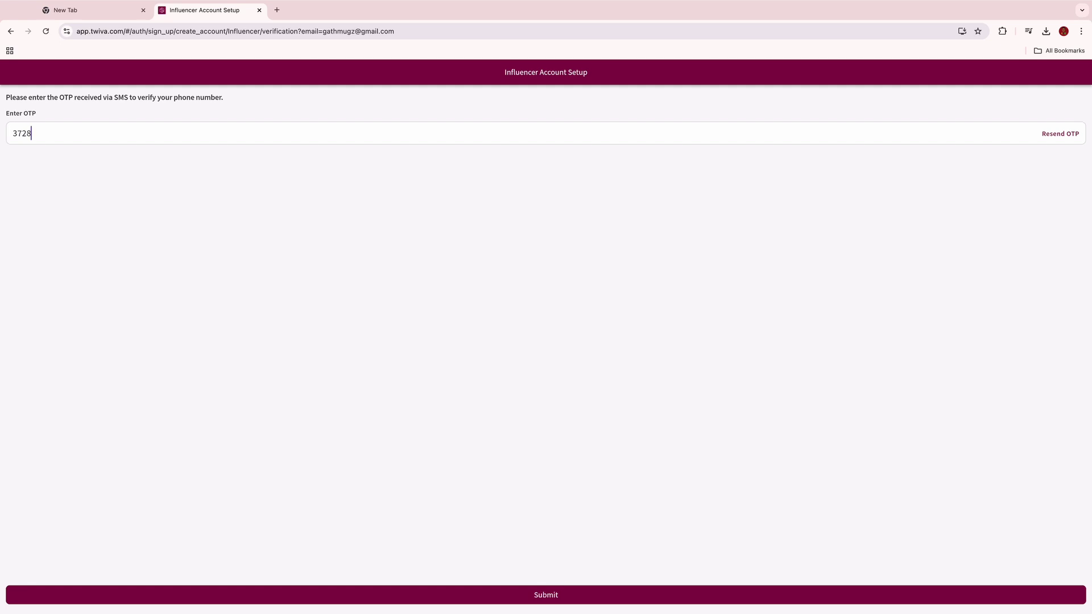
{"action": "left_click", "coordinate": [677, 598]}
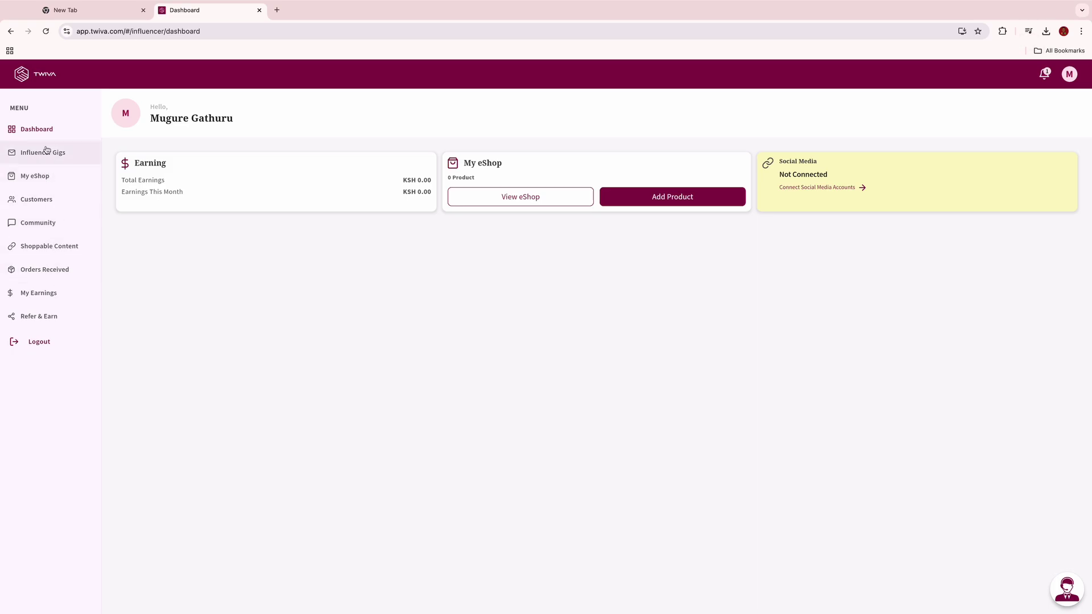
- Select five products, including the Vitron speaker, and add them to the eShop
{"action": "left_click", "coordinate": [42, 136]}
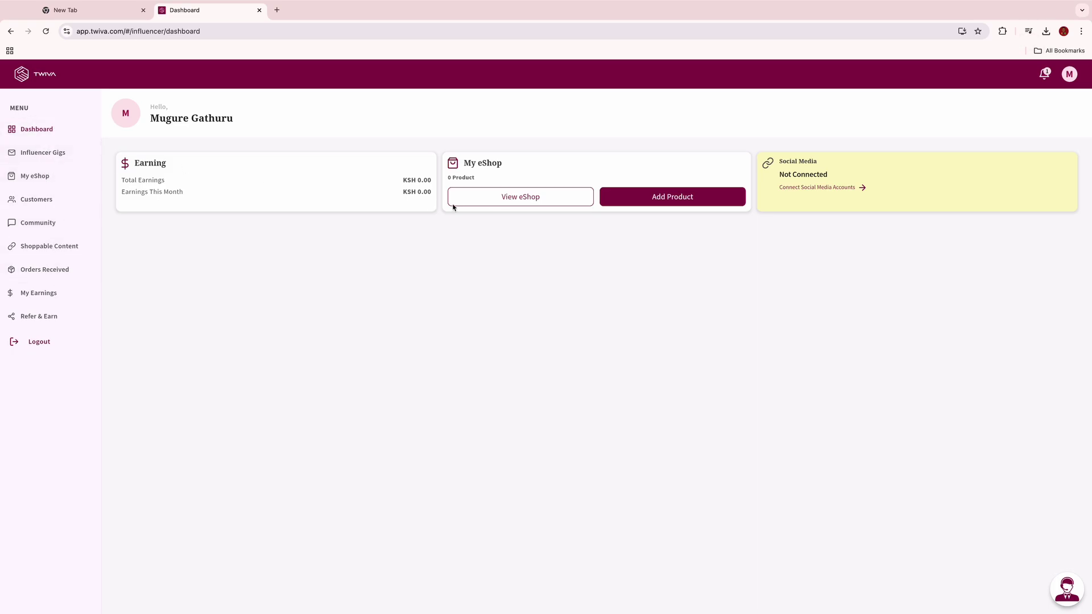
{"action": "left_click", "coordinate": [655, 197]}
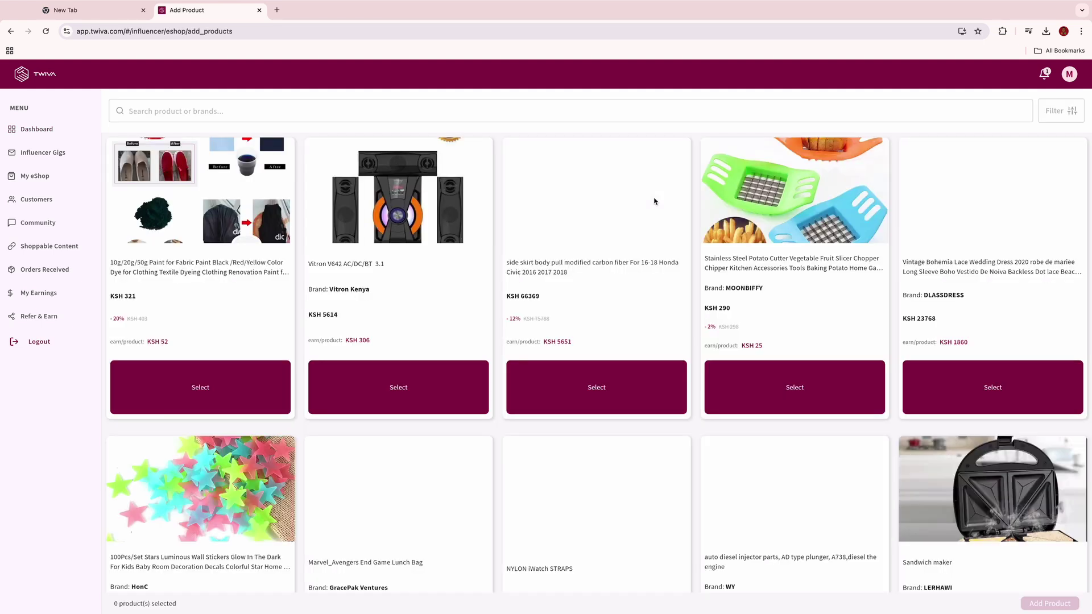
{"action": "scroll", "coordinate": [569, 387], "scroll_direction": "down", "scroll_amount": 1}
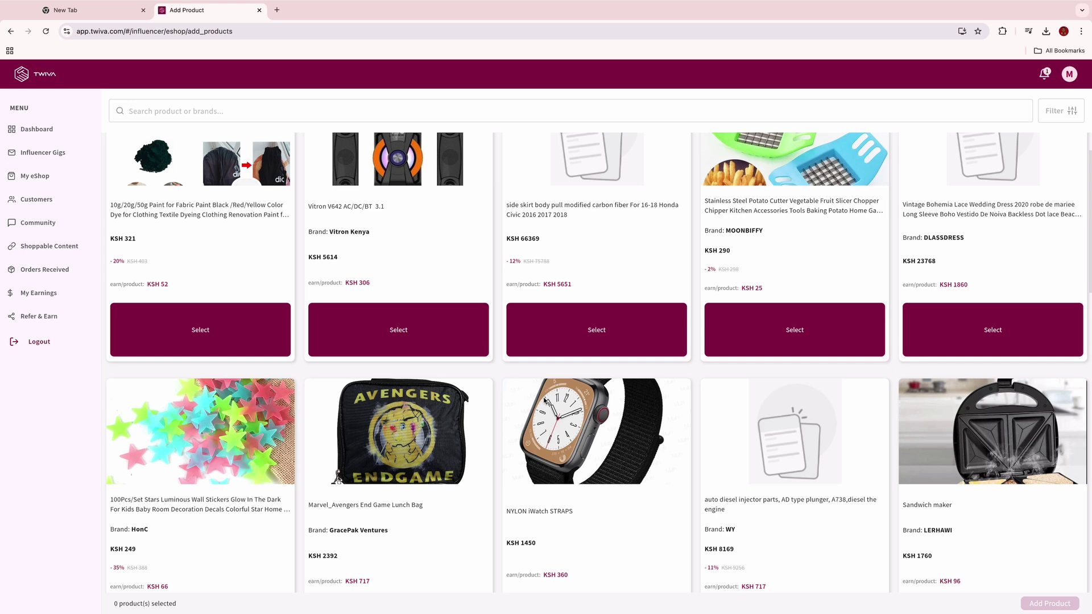
{"action": "left_click", "coordinate": [416, 335]}
{"action": "scroll", "coordinate": [573, 429], "scroll_direction": "down", "scroll_amount": 5}
{"action": "scroll", "coordinate": [573, 429], "scroll_direction": "down", "scroll_amount": 4}
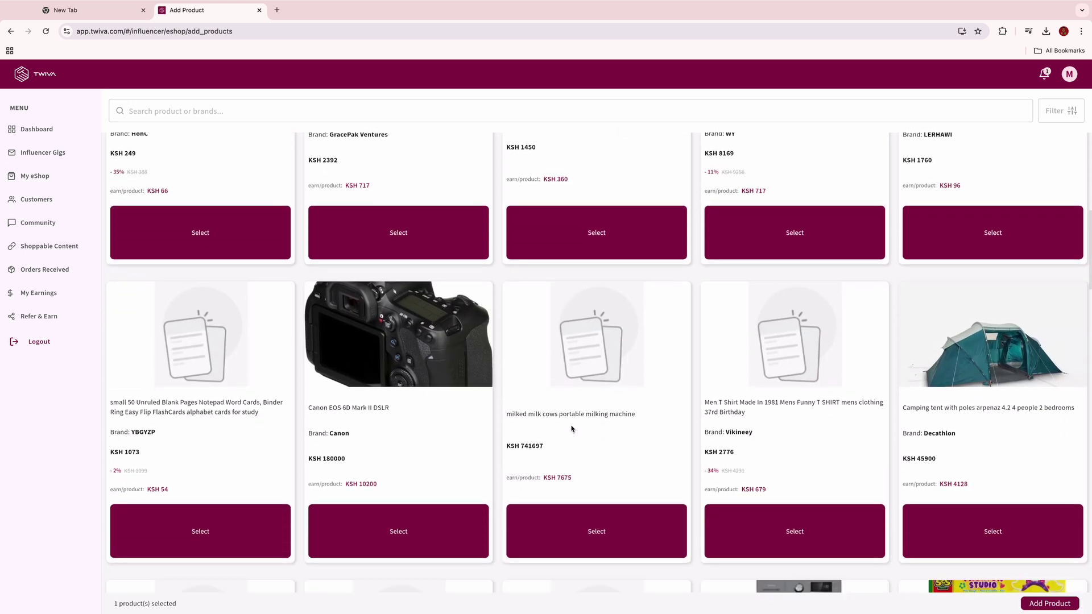
{"action": "scroll", "coordinate": [572, 429], "scroll_direction": "down", "scroll_amount": 5}
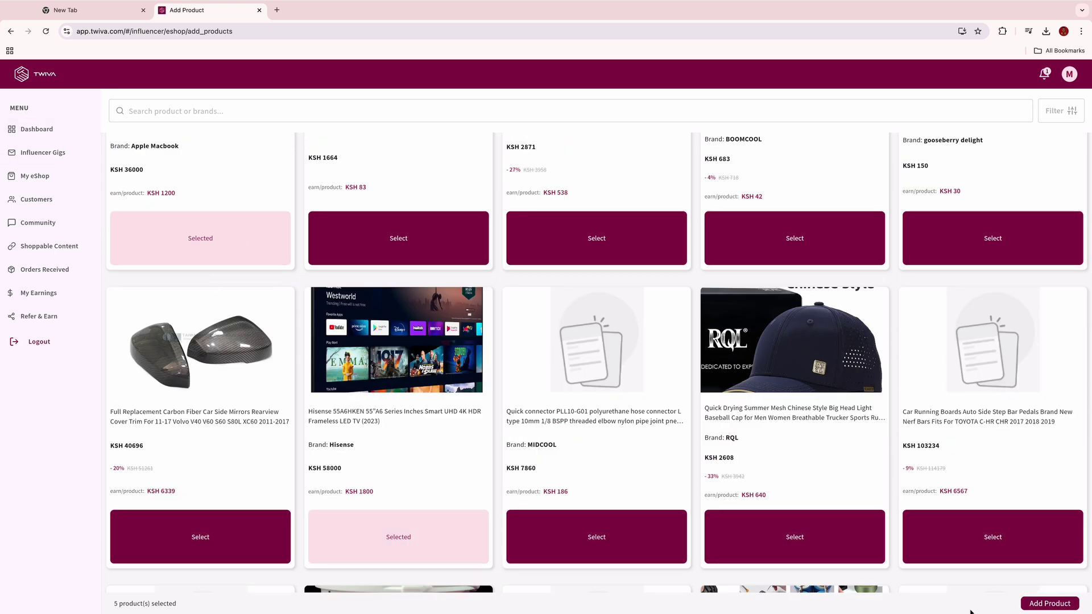
{"action": "left_click", "coordinate": [1050, 604]}
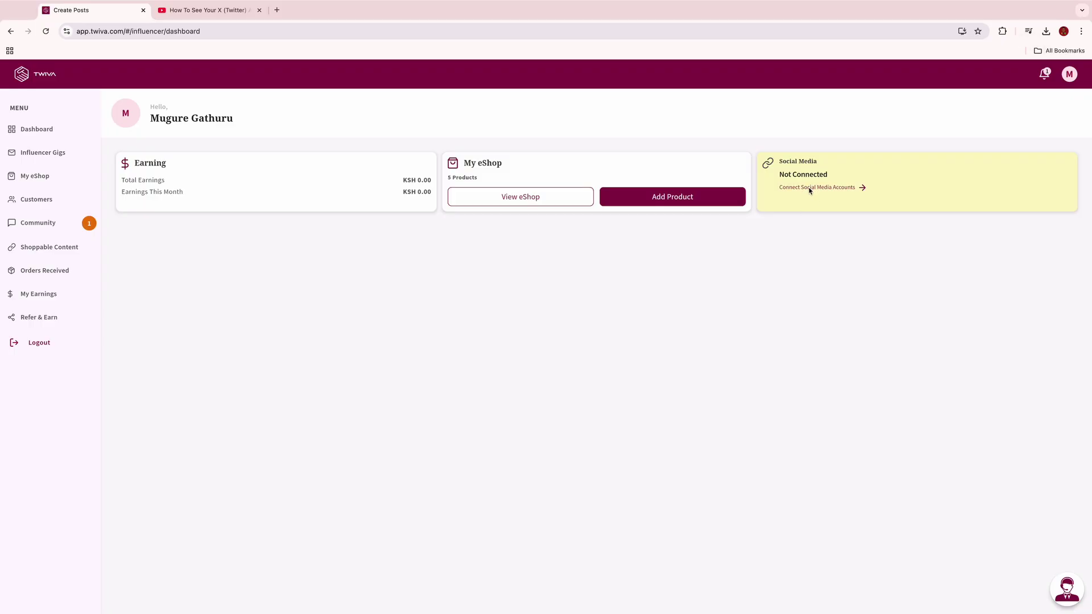
- Start connecting the X account from the social media connection settings
{"action": "left_click", "coordinate": [810, 189]}
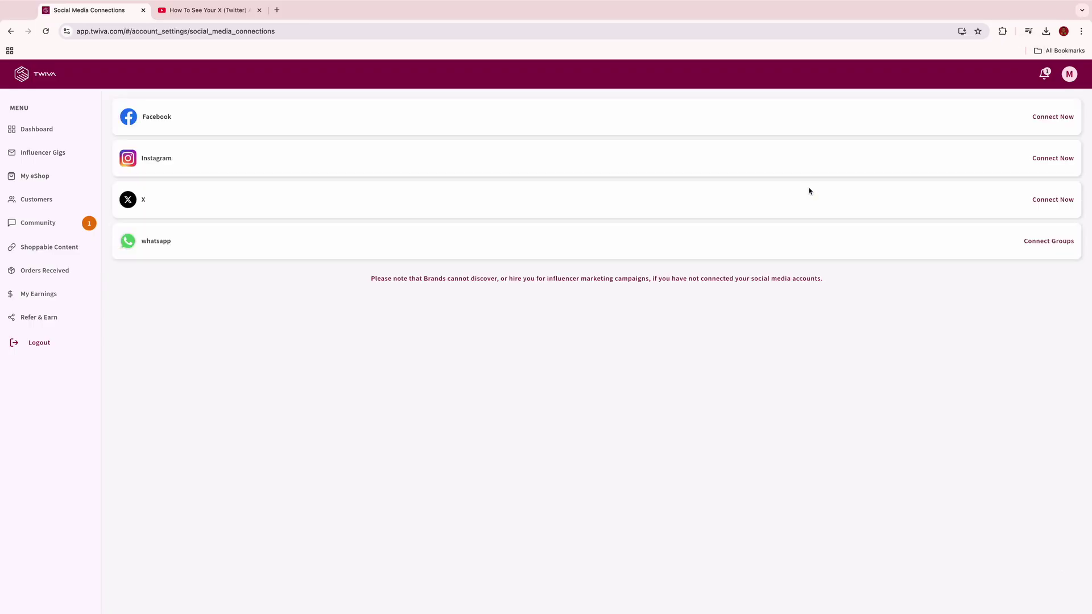
{"action": "left_click", "coordinate": [1041, 202]}
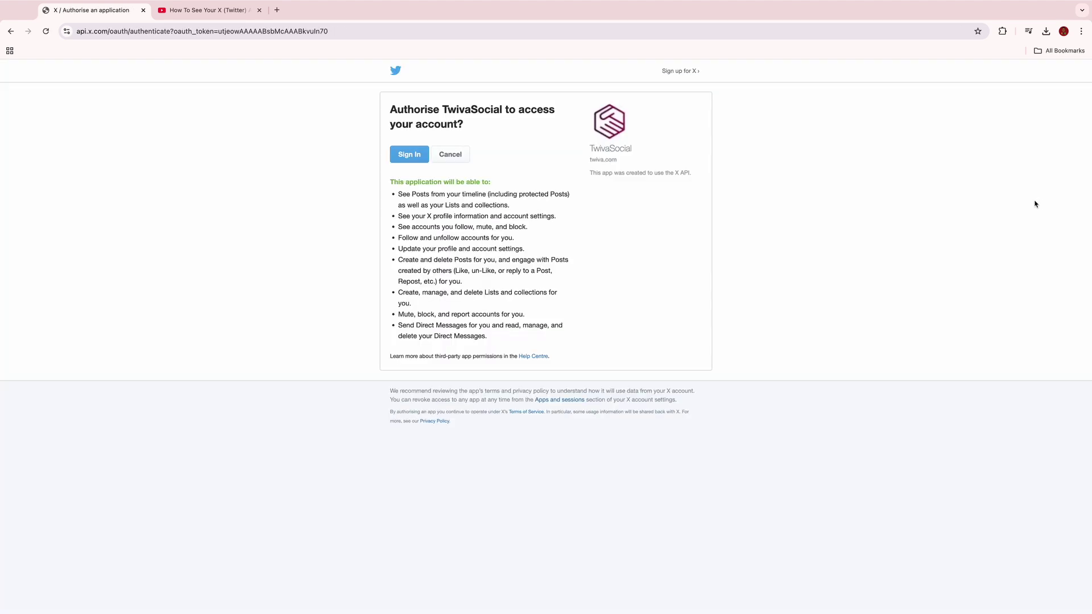
- Sign in to X, skip saving the password, and authorise the TwivaSocial app
{"action": "left_click", "coordinate": [410, 156]}
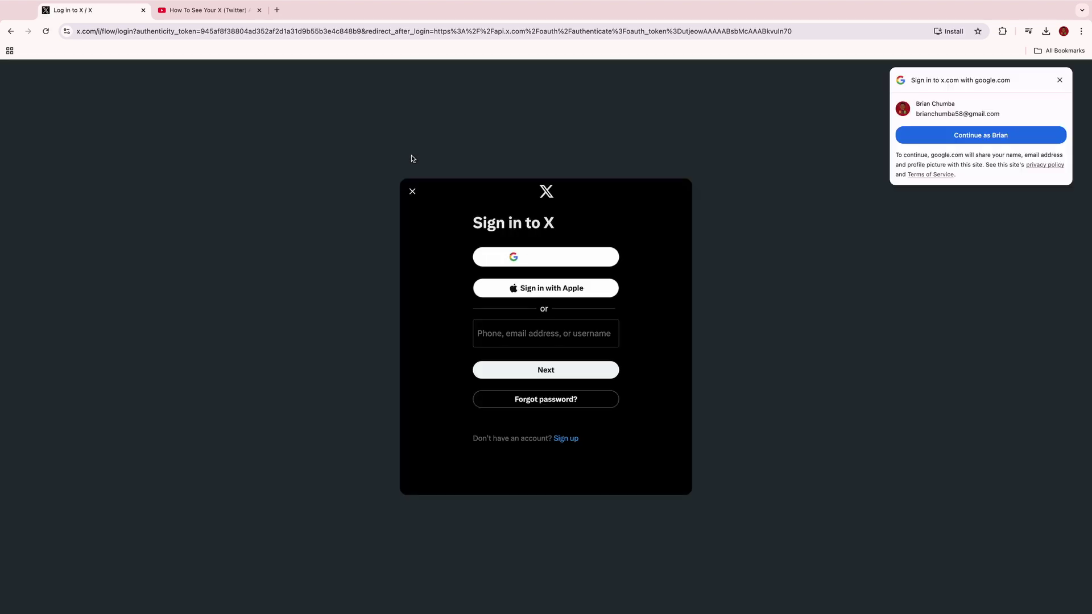
{"action": "left_click", "coordinate": [563, 455]}
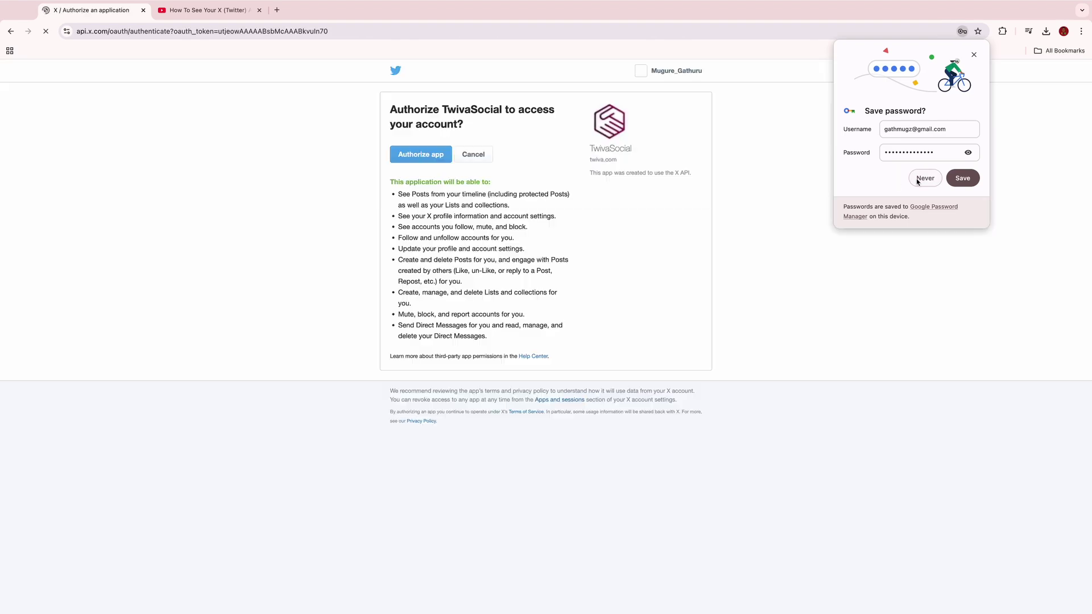
{"action": "left_click", "coordinate": [923, 178]}
{"action": "left_click", "coordinate": [423, 157]}
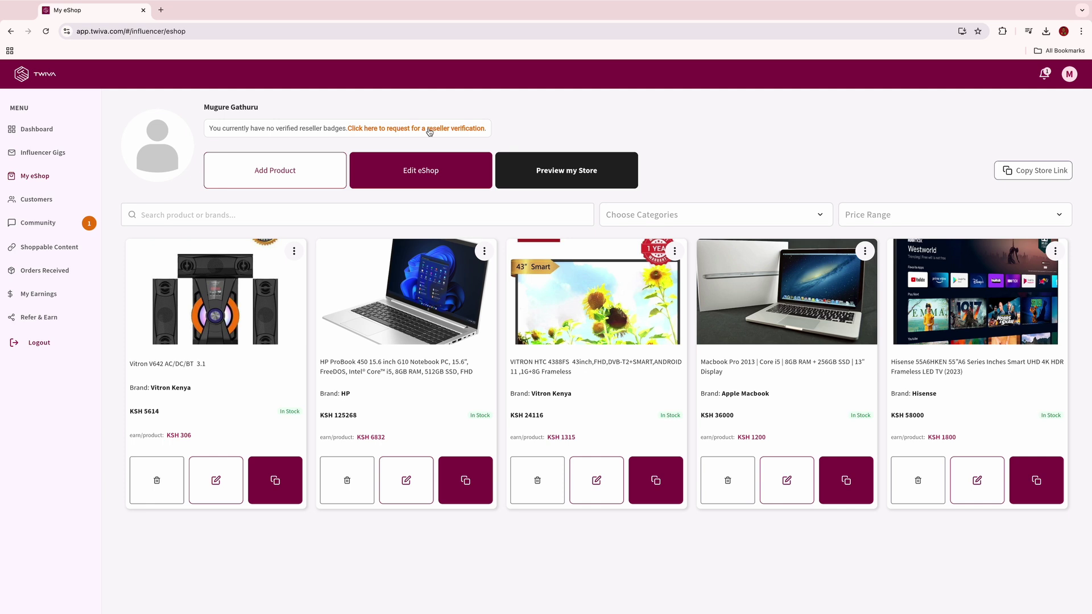
- Publish the eShop with a basket logo and an electronics-and-beauty welcome description
{"action": "left_click", "coordinate": [425, 170]}
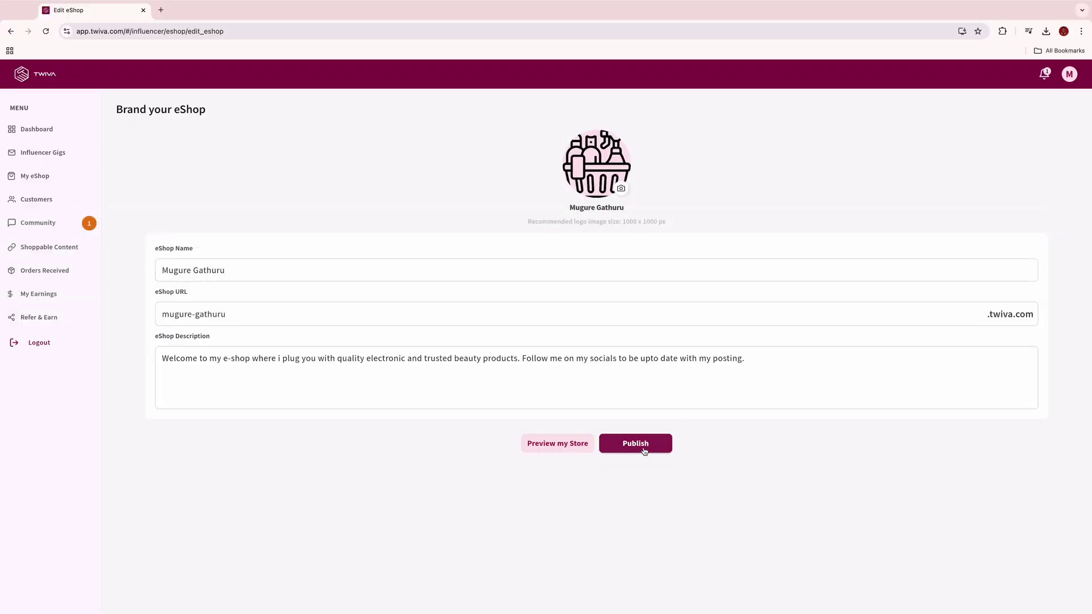
{"action": "left_click", "coordinate": [645, 449]}
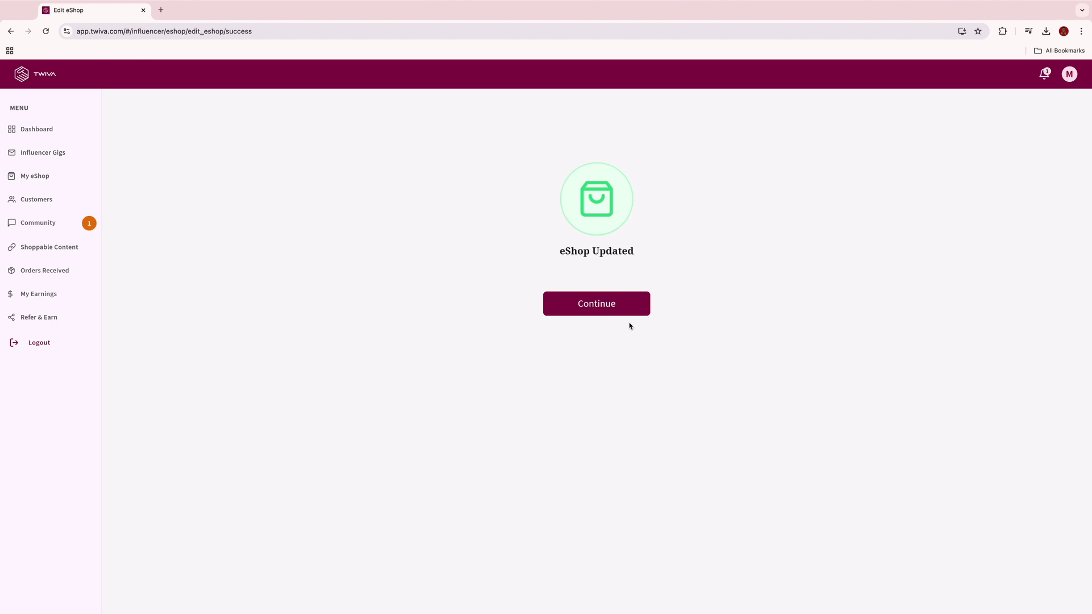
{"action": "left_click", "coordinate": [617, 314]}
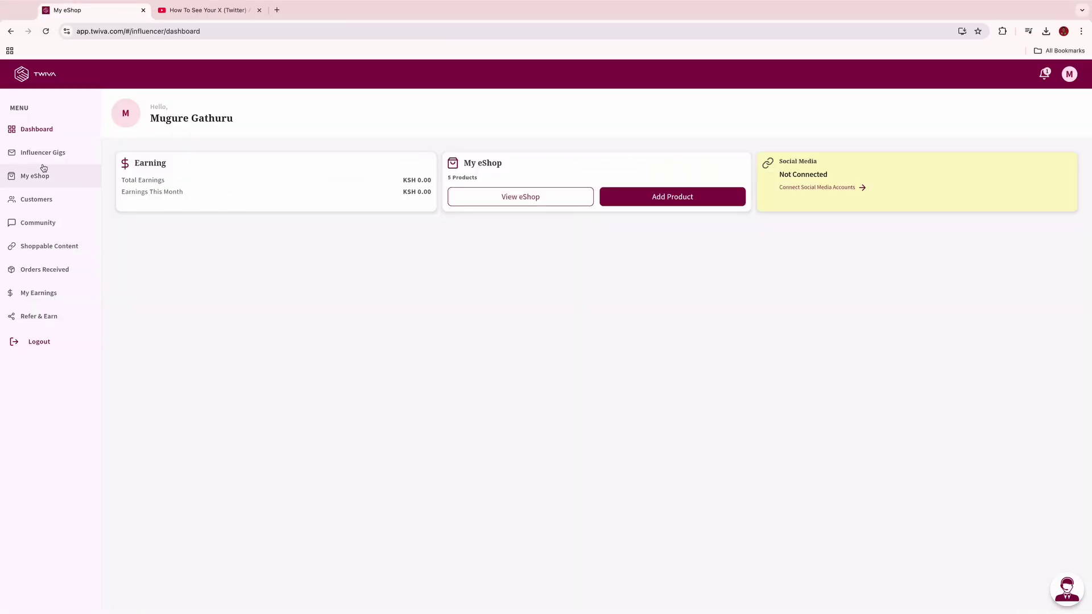
- Create a shoppable post for the HP ProBook 450 with X as the platform
{"action": "left_click", "coordinate": [49, 248]}
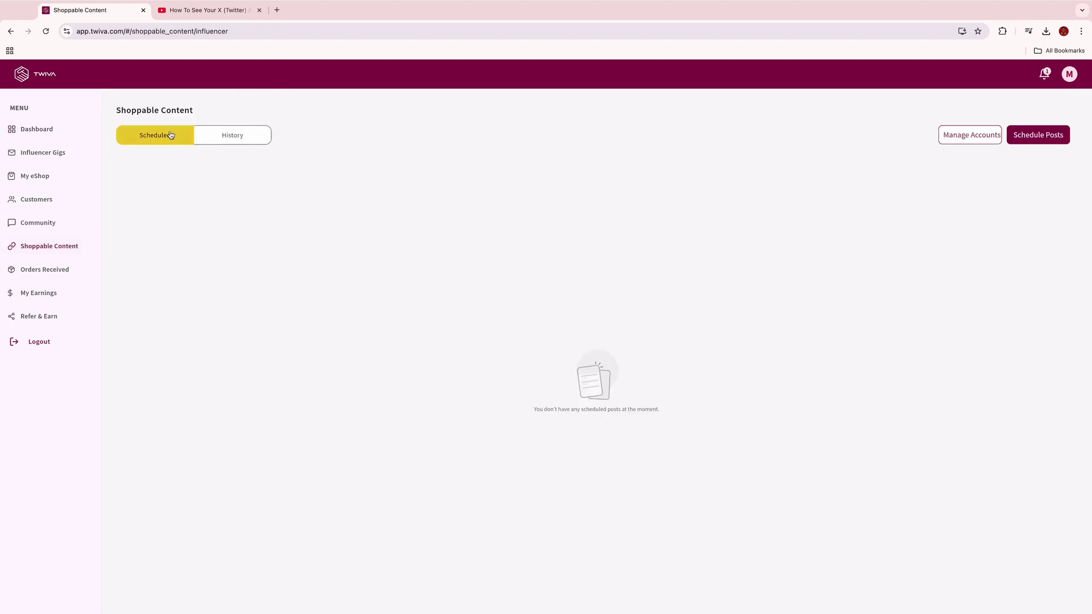
{"action": "left_click", "coordinate": [1034, 136]}
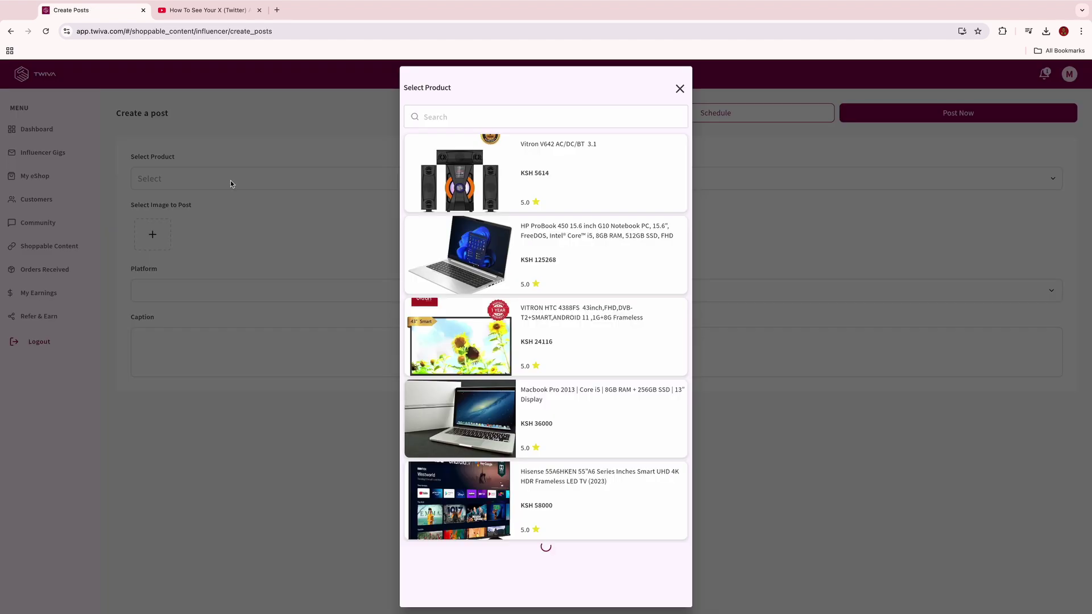
{"action": "left_click", "coordinate": [552, 259]}
{"action": "left_click", "coordinate": [285, 374]}
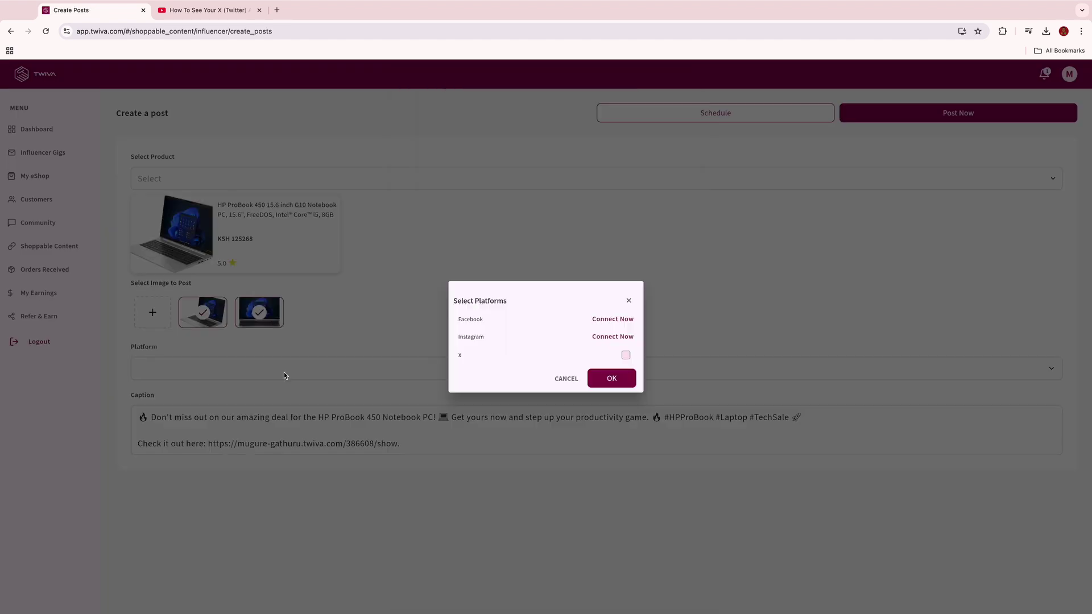
{"action": "left_click", "coordinate": [626, 356]}
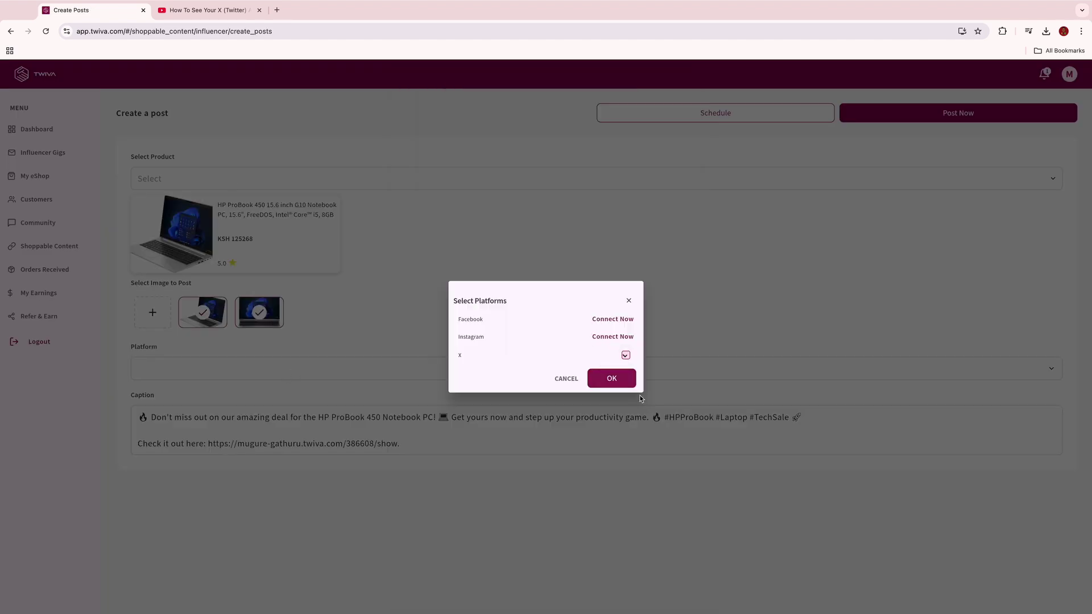
{"action": "left_click", "coordinate": [614, 383]}
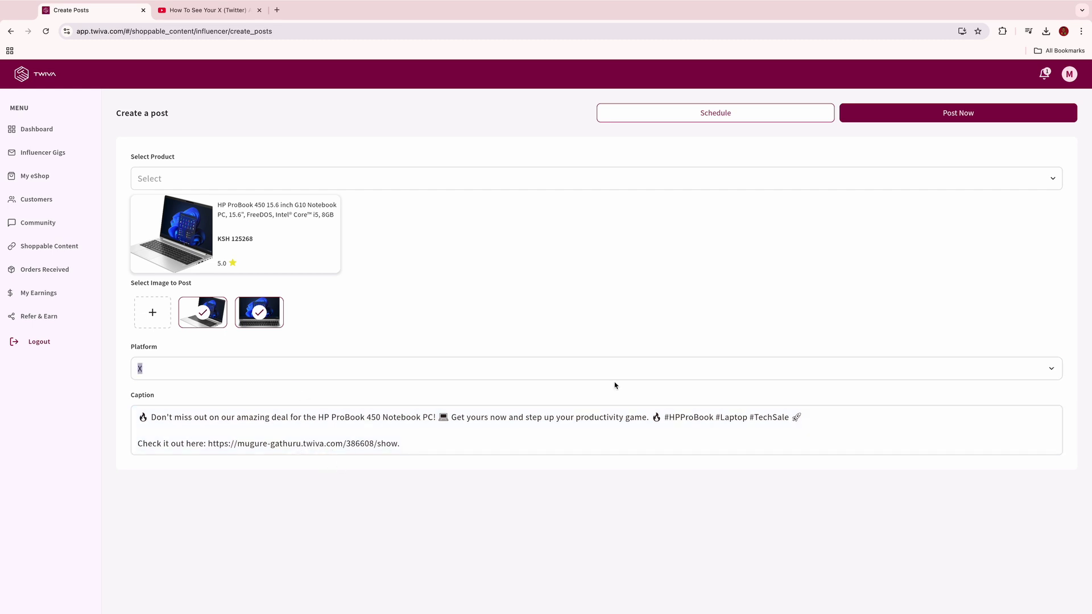
- Schedule the HP ProBook post daily at 1:00 PM from 6 to 10 November 2024
{"action": "left_click", "coordinate": [739, 113]}
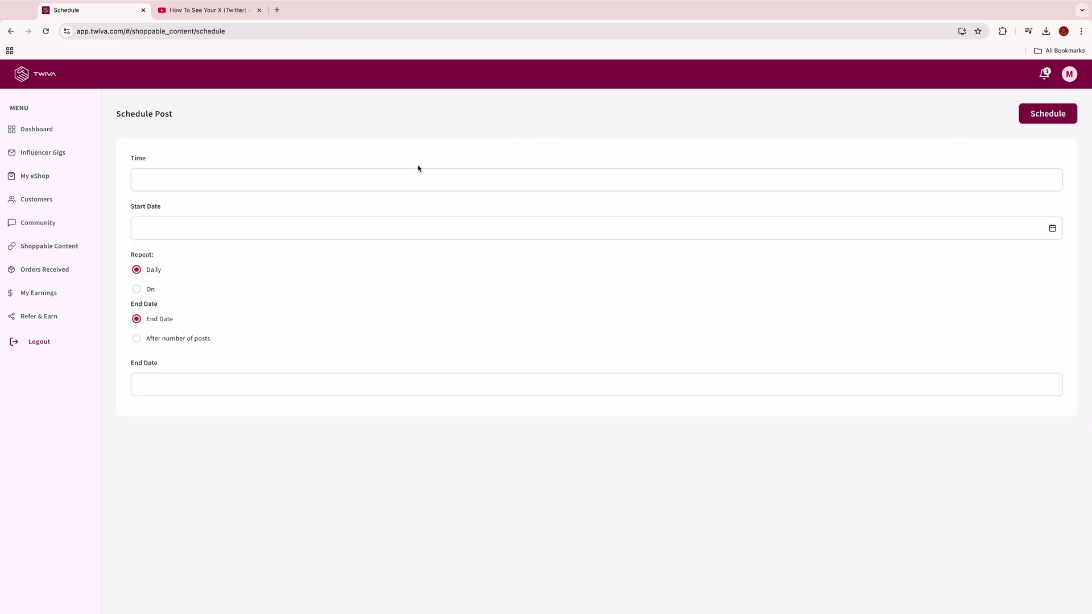
{"action": "left_click", "coordinate": [276, 178]}
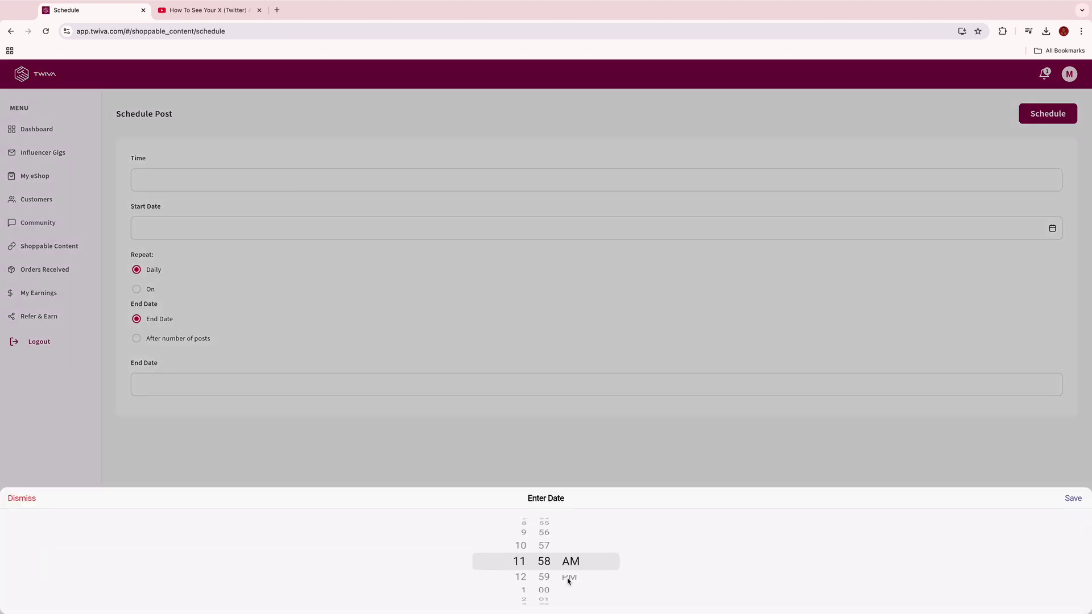
{"action": "scroll", "coordinate": [553, 574], "scroll_direction": "down", "scroll_amount": 2}
{"action": "scroll", "coordinate": [521, 582], "scroll_direction": "down", "scroll_amount": 2}
{"action": "left_click", "coordinate": [1073, 499]}
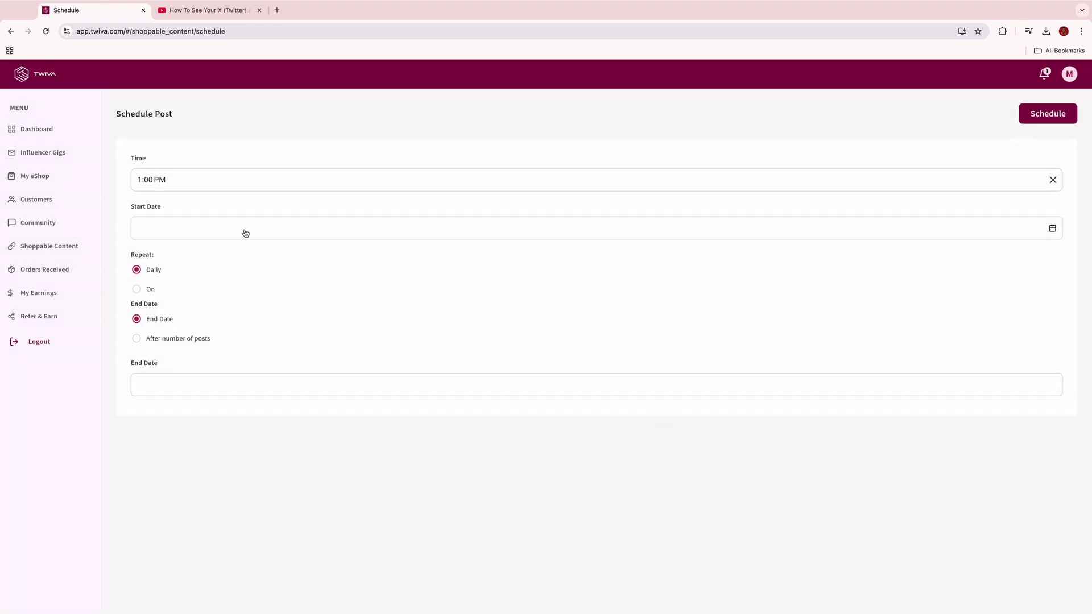
{"action": "left_click", "coordinate": [246, 233]}
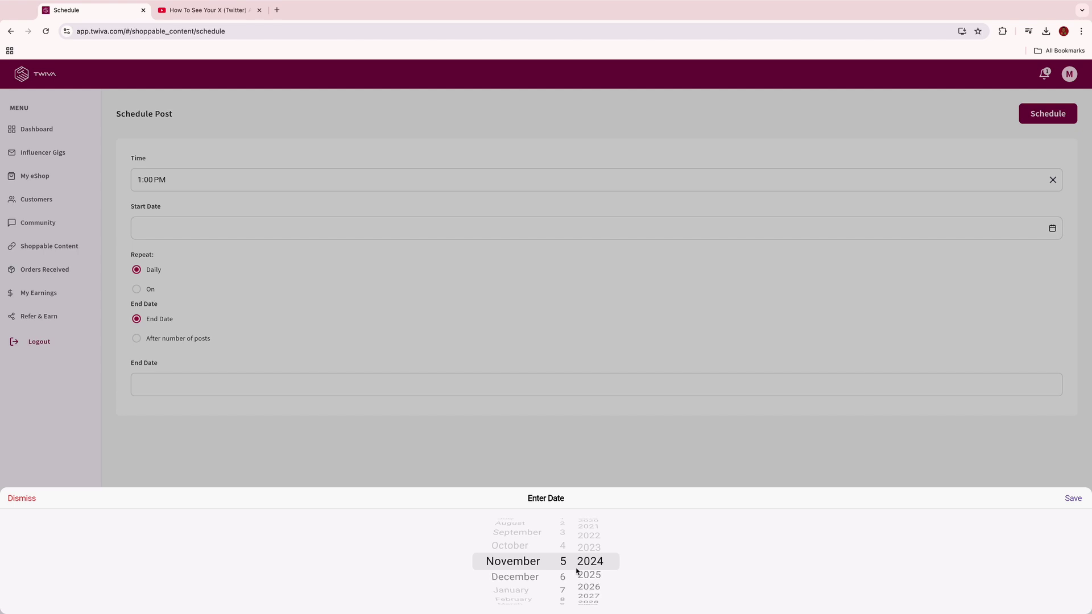
{"action": "scroll", "coordinate": [564, 561], "scroll_direction": "down", "scroll_amount": 1}
{"action": "left_click", "coordinate": [1072, 499]}
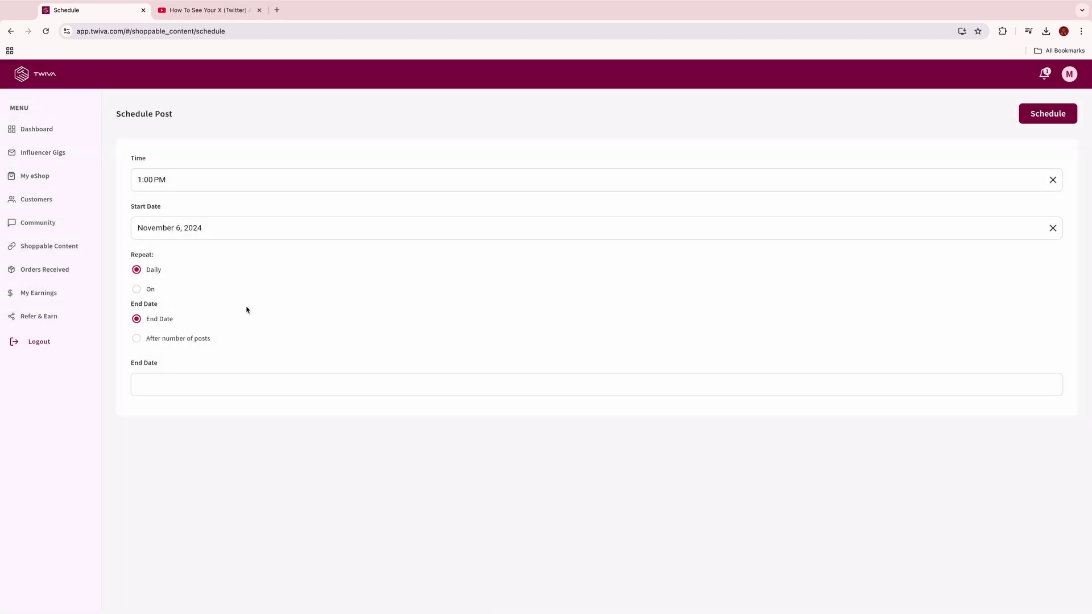
{"action": "left_click", "coordinate": [162, 389]}
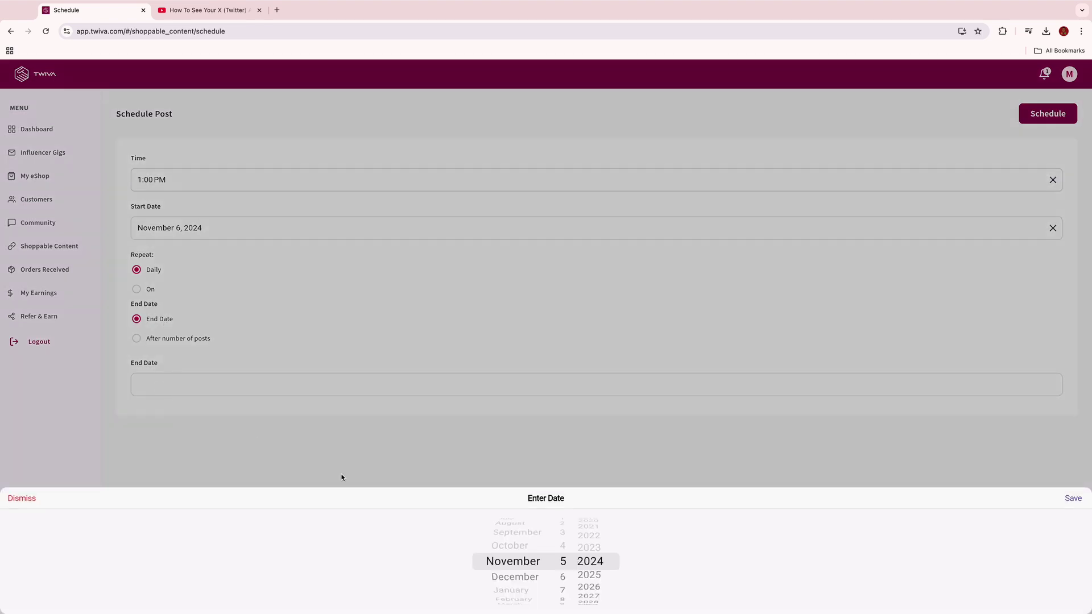
{"action": "scroll", "coordinate": [561, 584], "scroll_direction": "down", "scroll_amount": 5}
{"action": "left_click", "coordinate": [1073, 499]}
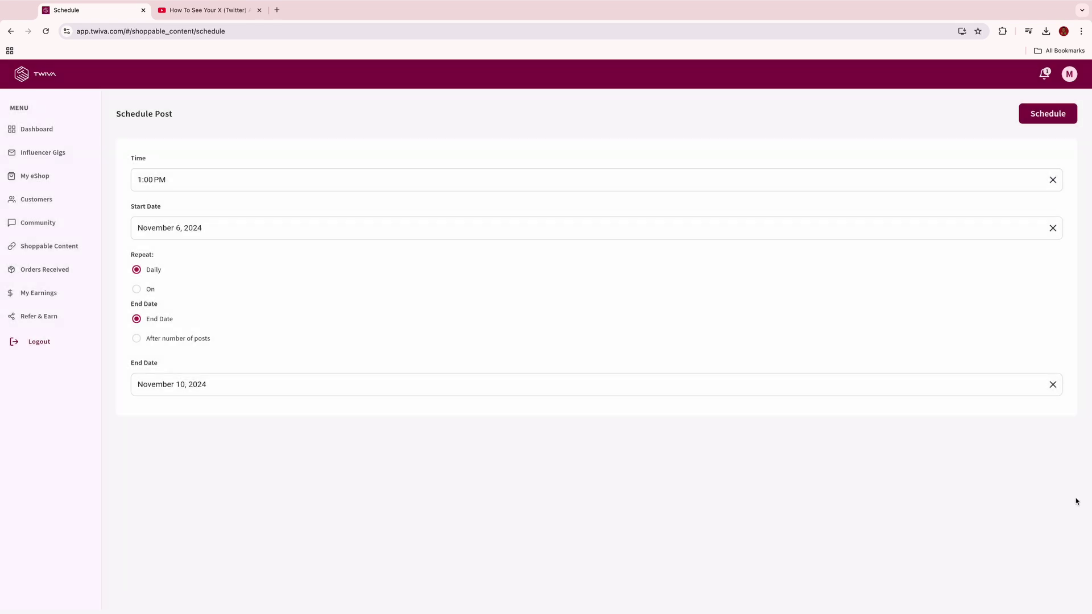
{"action": "left_click", "coordinate": [1041, 116]}
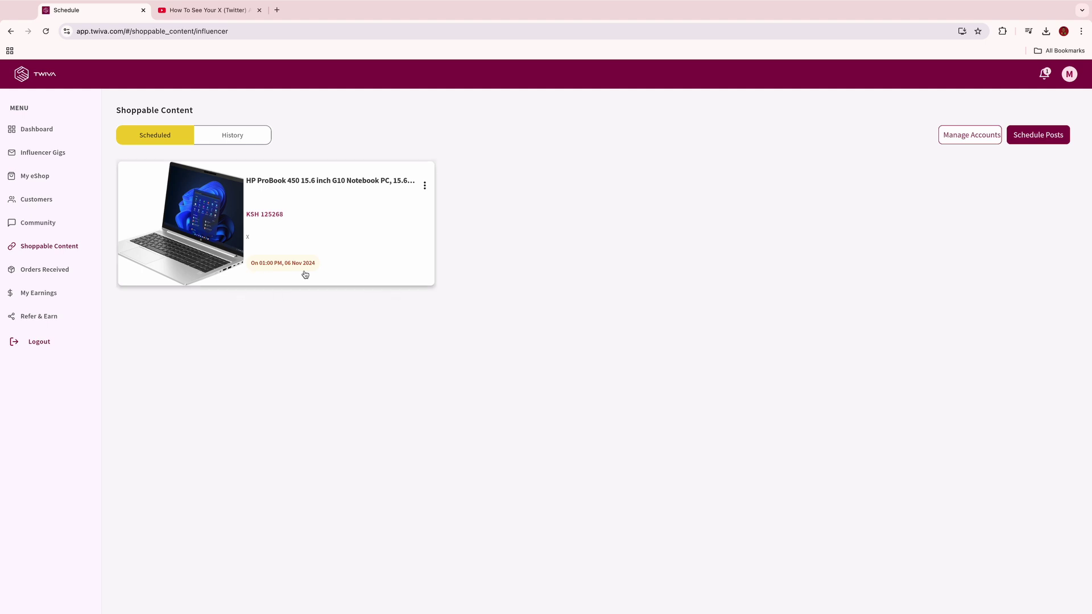
- Copy the eShop store link from the My eShop page
{"action": "left_click", "coordinate": [31, 131]}
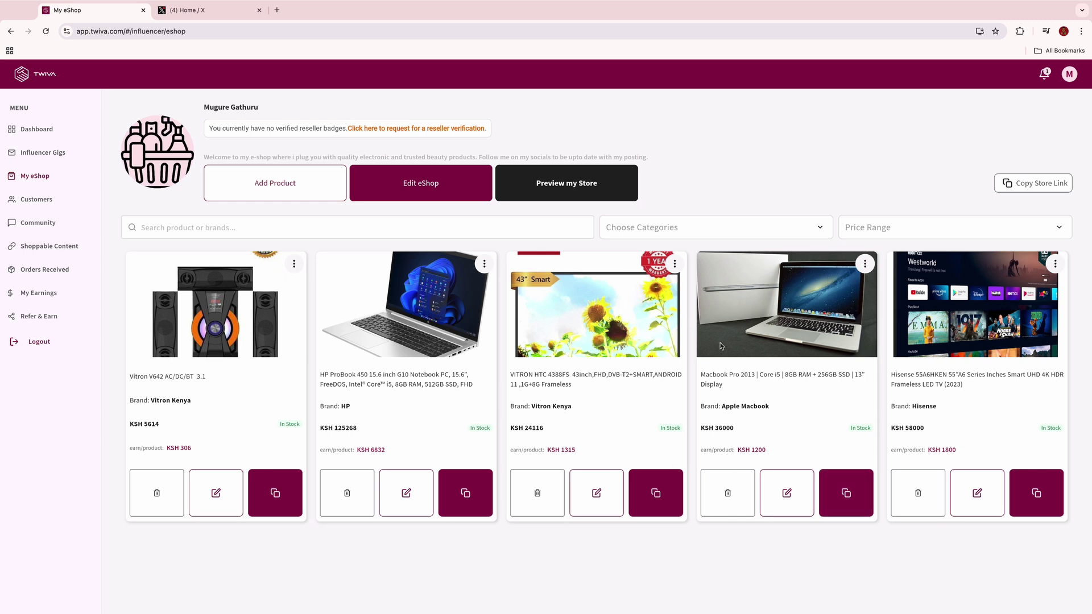
{"action": "left_click", "coordinate": [1039, 188]}
- Draft an X post with the Macbook Pro screenshot from Desktop and the pasted store link
{"action": "left_click", "coordinate": [211, 16]}
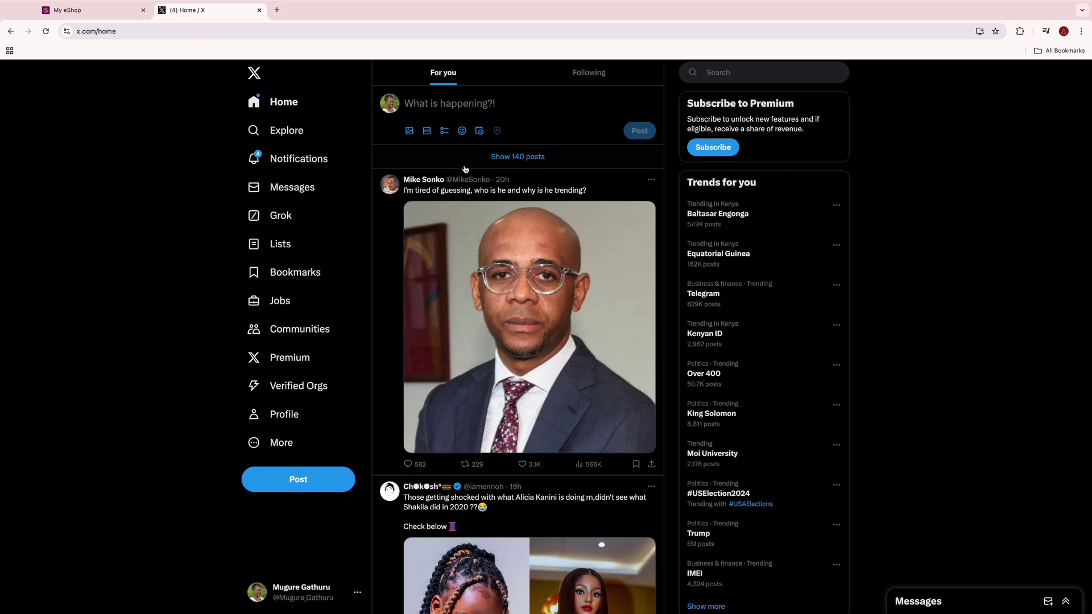
{"action": "left_click", "coordinate": [410, 132]}
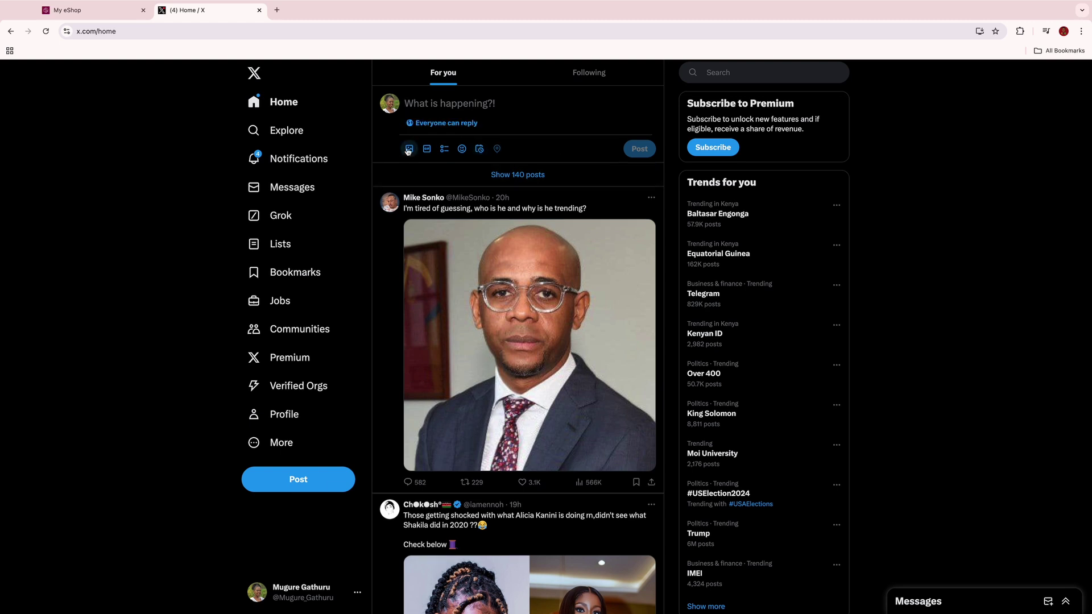
{"action": "left_click", "coordinate": [409, 149]}
{"action": "left_click", "coordinate": [201, 139]}
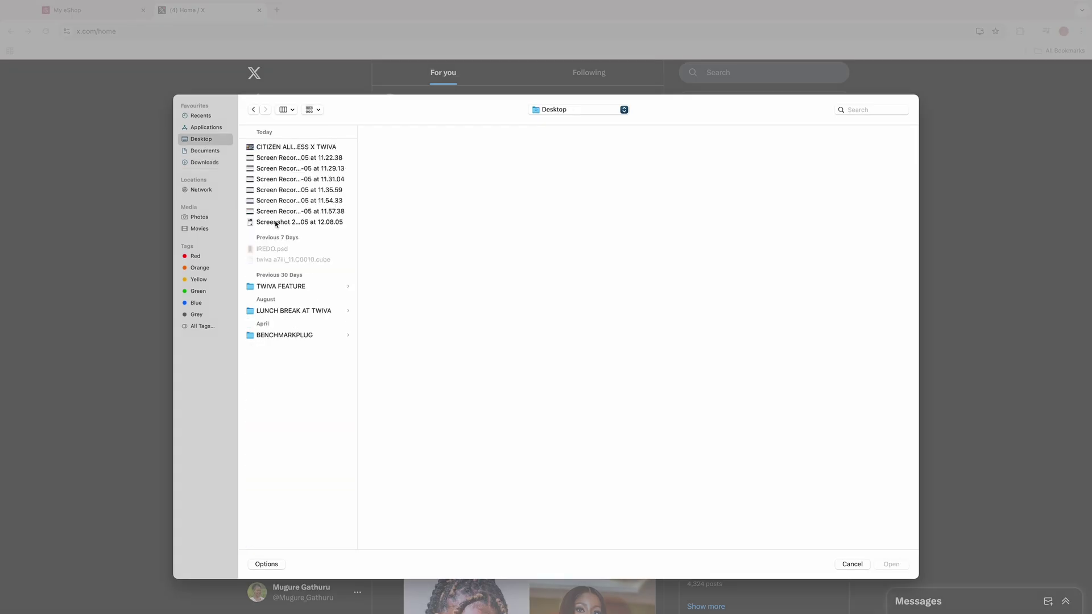
{"action": "left_click", "coordinate": [278, 222]}
{"action": "left_click", "coordinate": [891, 565]}
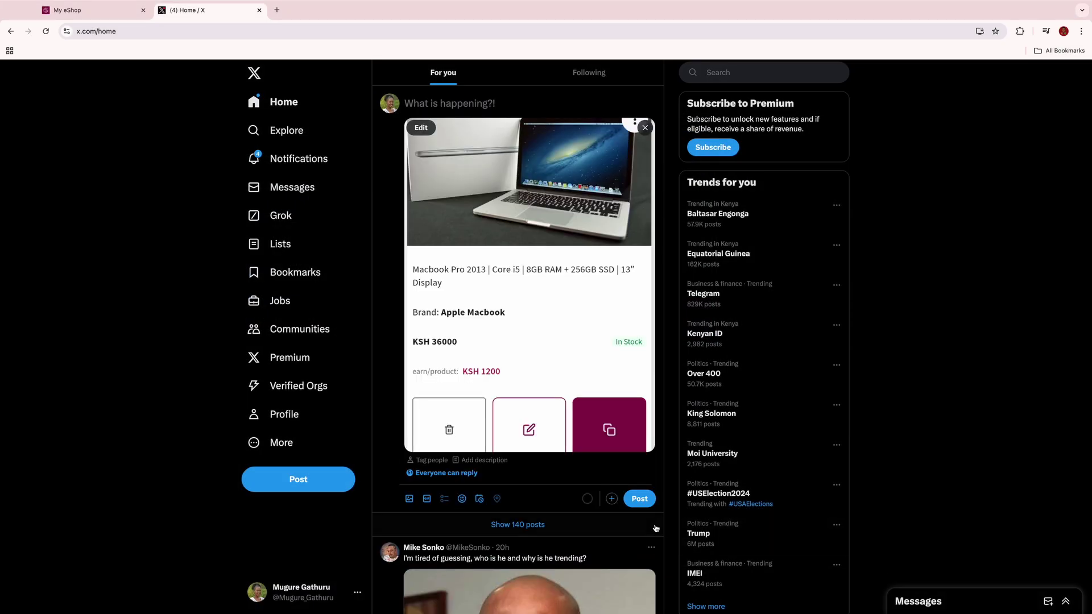
{"action": "left_click", "coordinate": [450, 104]}
{"action": "type", "text": "https://mugure-gathuru.twiva.com"}
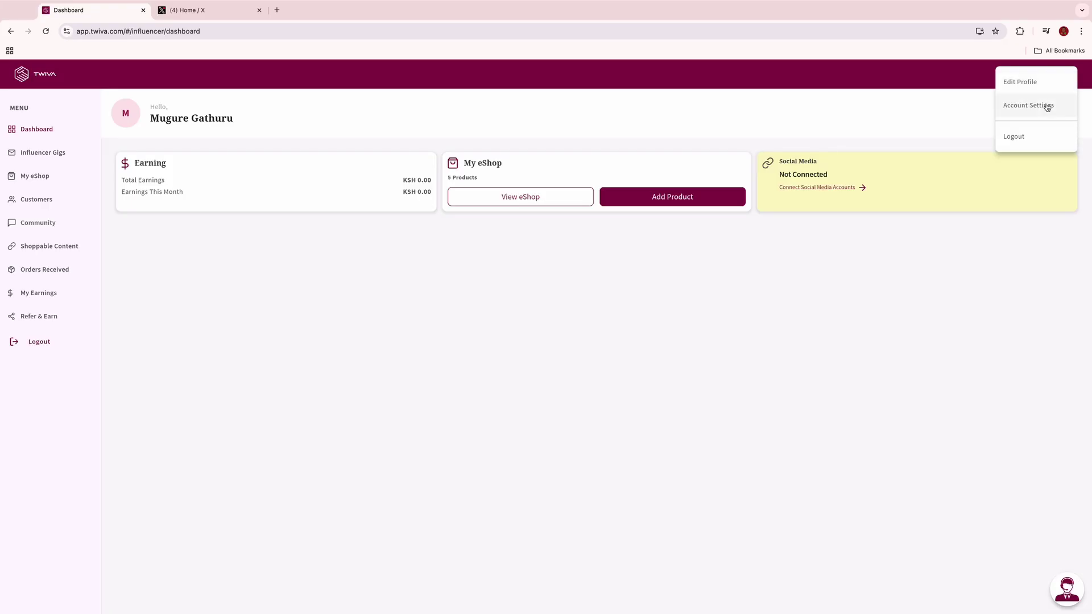
- Go to the payment setup in account settings and keep M-Pesa as the payout method
{"action": "left_click", "coordinate": [1047, 108]}
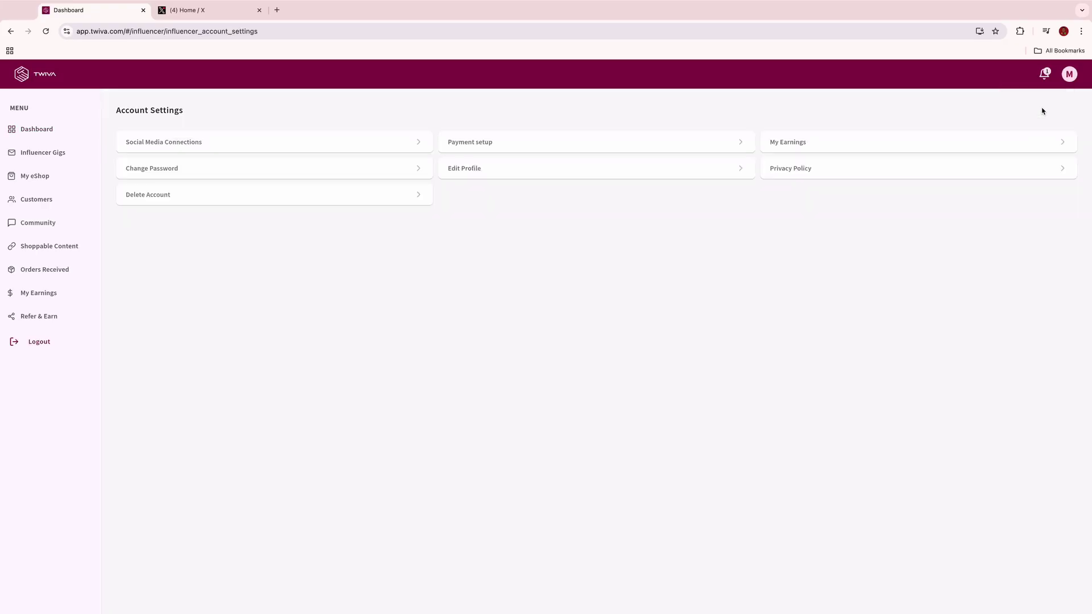
{"action": "left_click", "coordinate": [579, 150]}
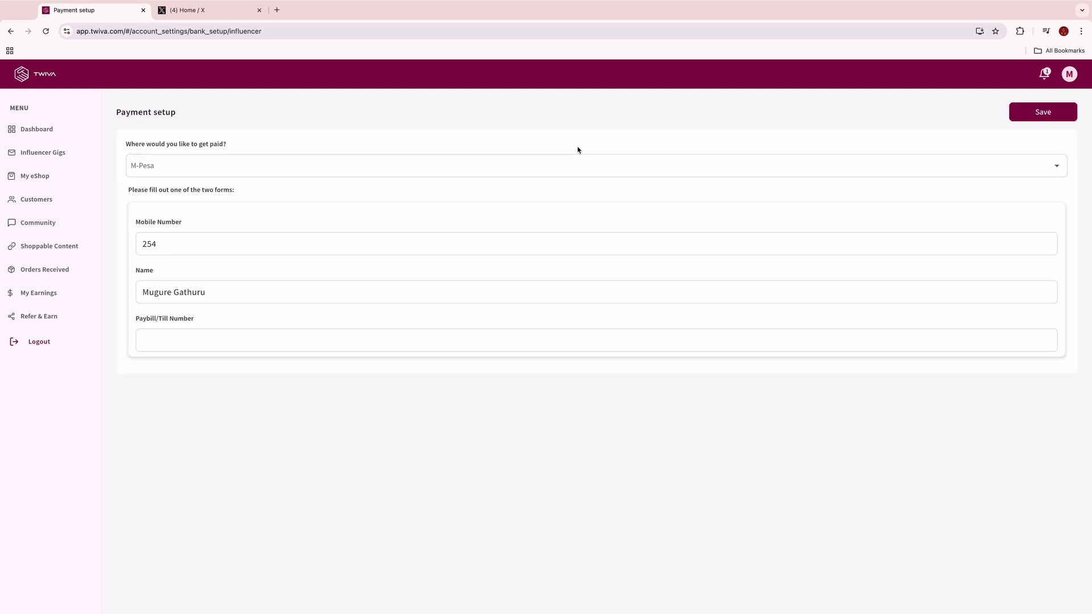
{"action": "left_click", "coordinate": [405, 165]}
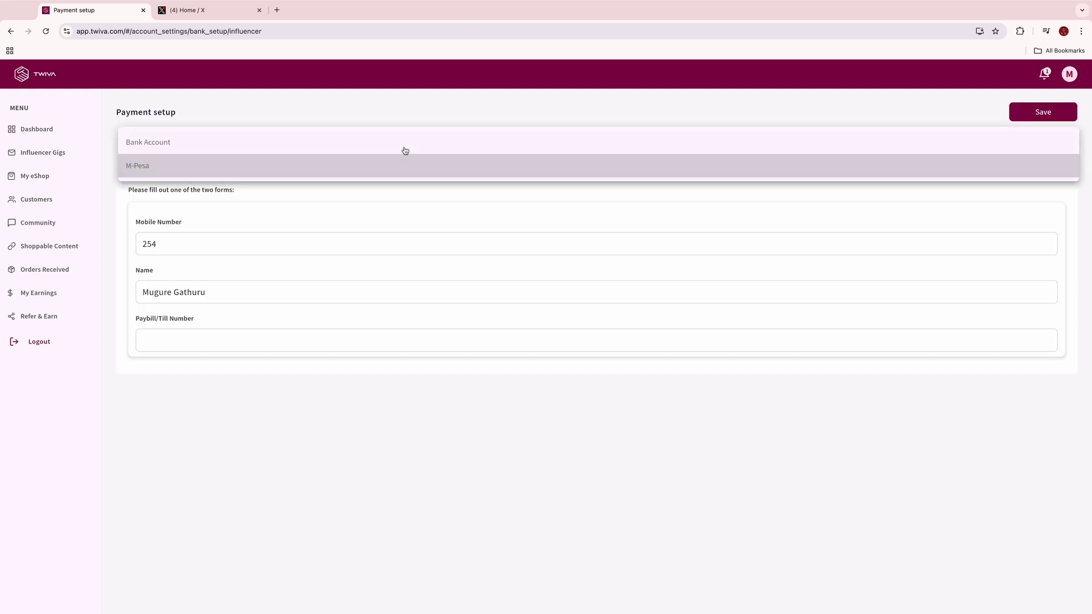
{"action": "left_click", "coordinate": [405, 168]}
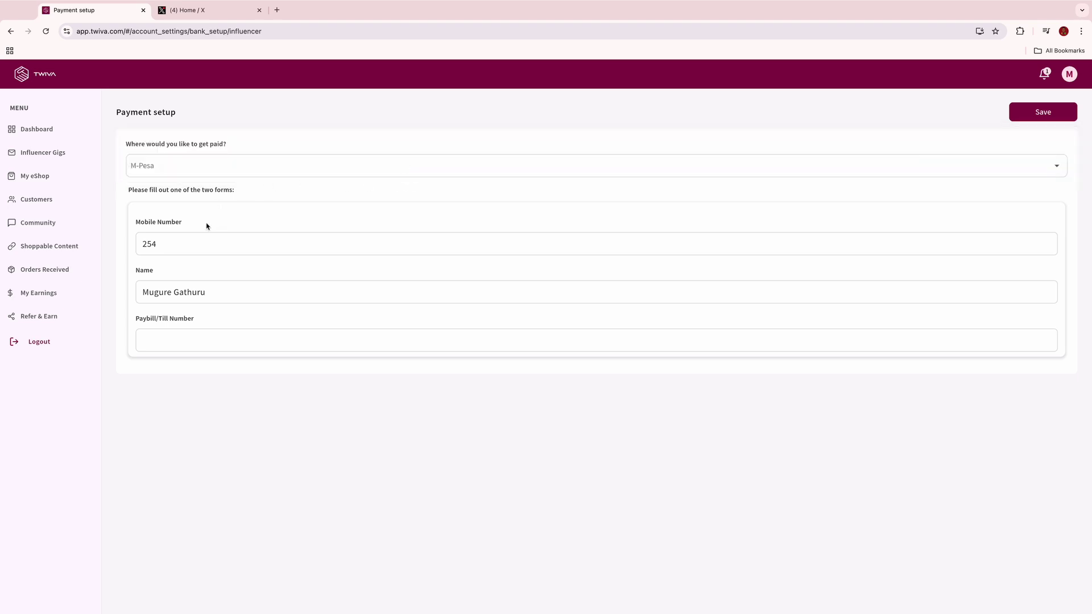
- Complete the M-Pesa mobile number, then save and confirm the payment details
{"action": "left_click", "coordinate": [200, 241]}
{"action": "type", "text": "7"}
{"action": "left_click", "coordinate": [1050, 116]}
{"action": "left_click", "coordinate": [604, 355]}
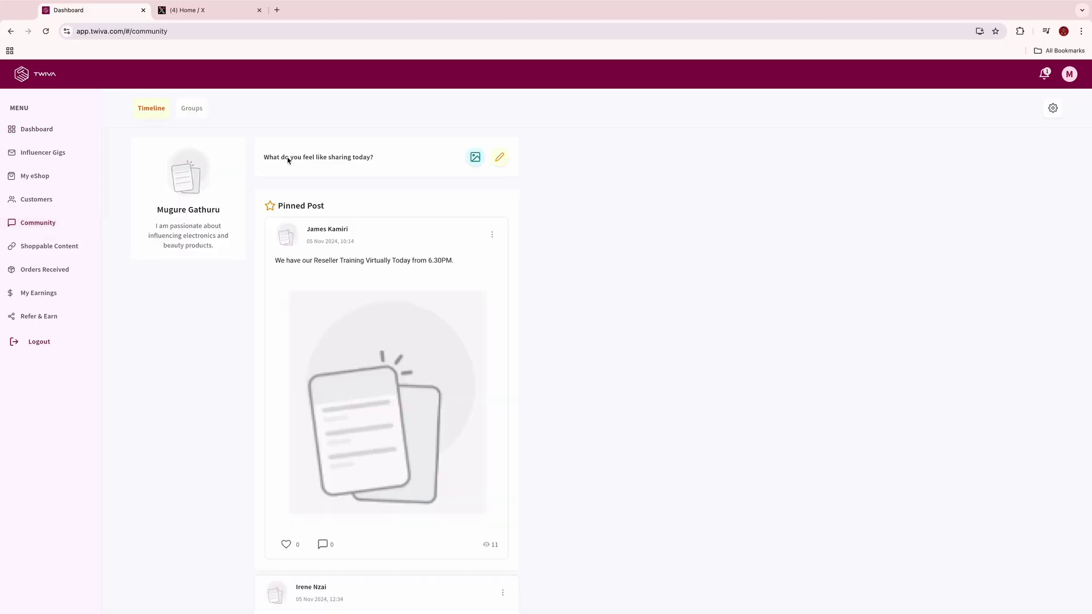
- Publish a community post hoping for a profitable week and asking 'Any tips on how to get new clients?'
{"action": "left_click", "coordinate": [501, 159]}
{"action": "left_click", "coordinate": [431, 320]}
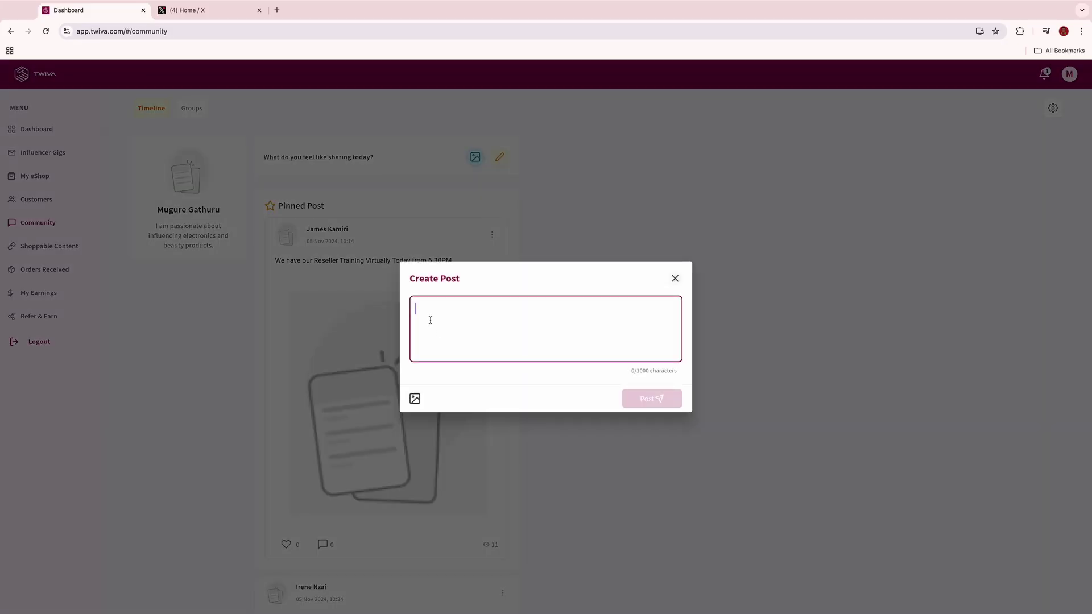
{"action": "type", "text": "Todays is a "}
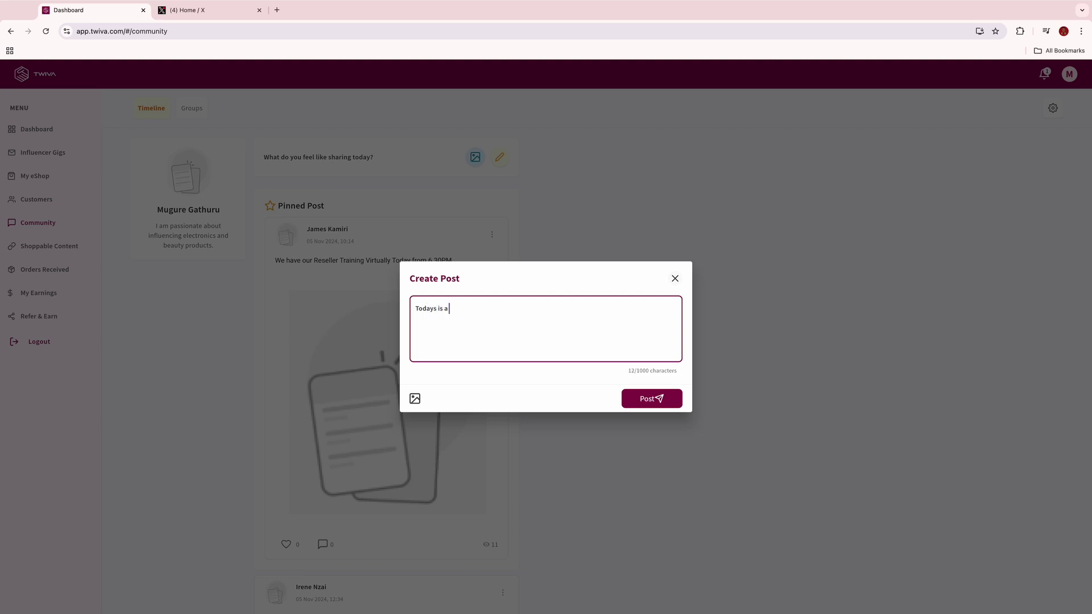
{"action": "type", "text": "great day. i hope everyone had a good weekend and cant wait to be pro"}
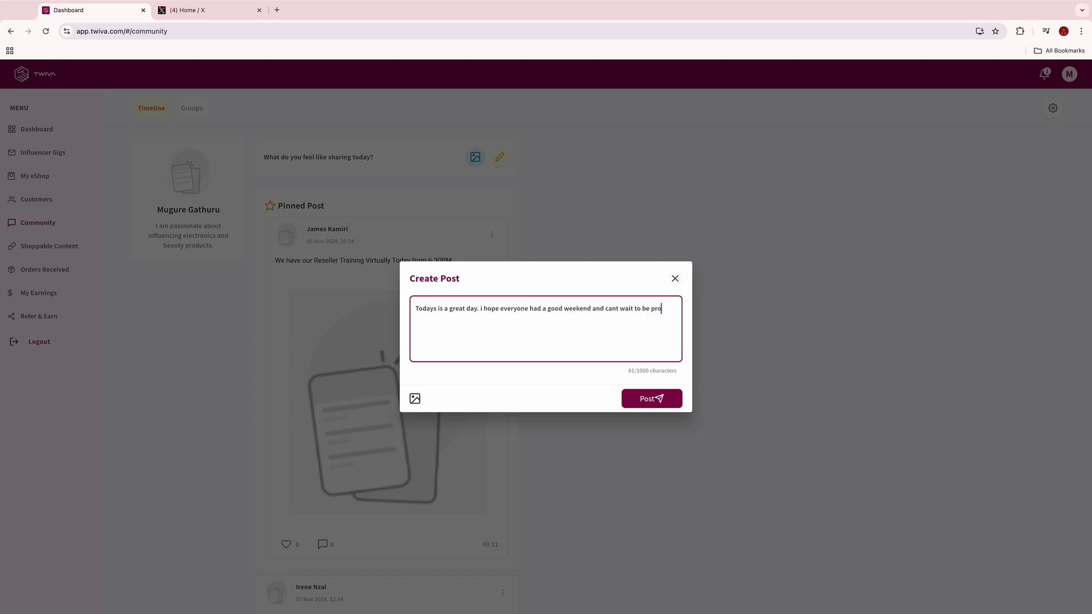
{"action": "type", "text": "fu"}
{"action": "key", "text": "BackSpace"}
{"action": "type", "text": "itable this week. Any tips on how to get new"}
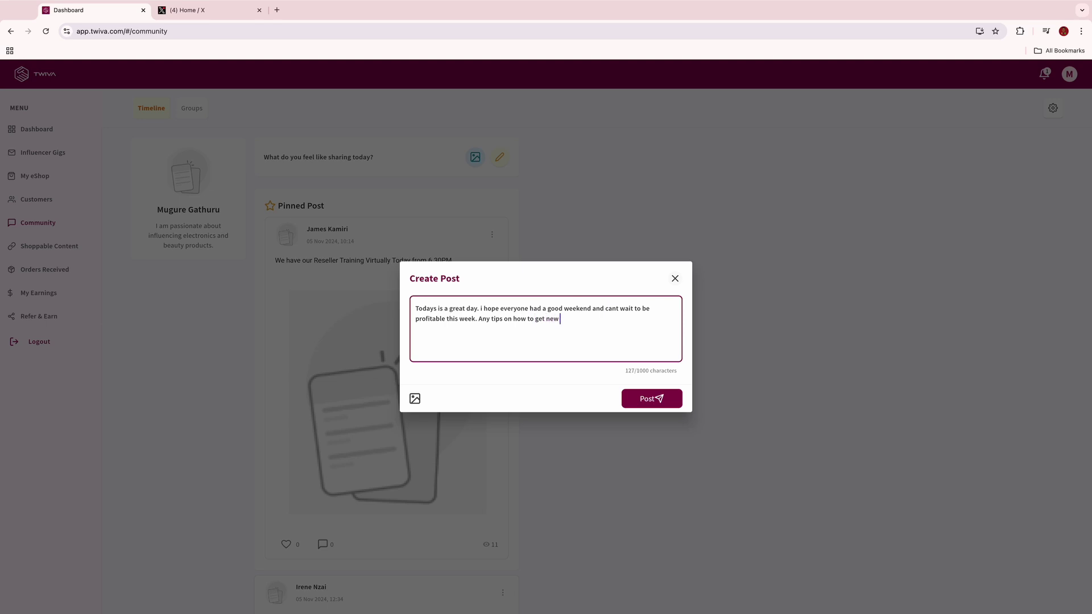
{"action": "type", "text": " clients? anyone?"}
{"action": "left_click", "coordinate": [646, 399]}
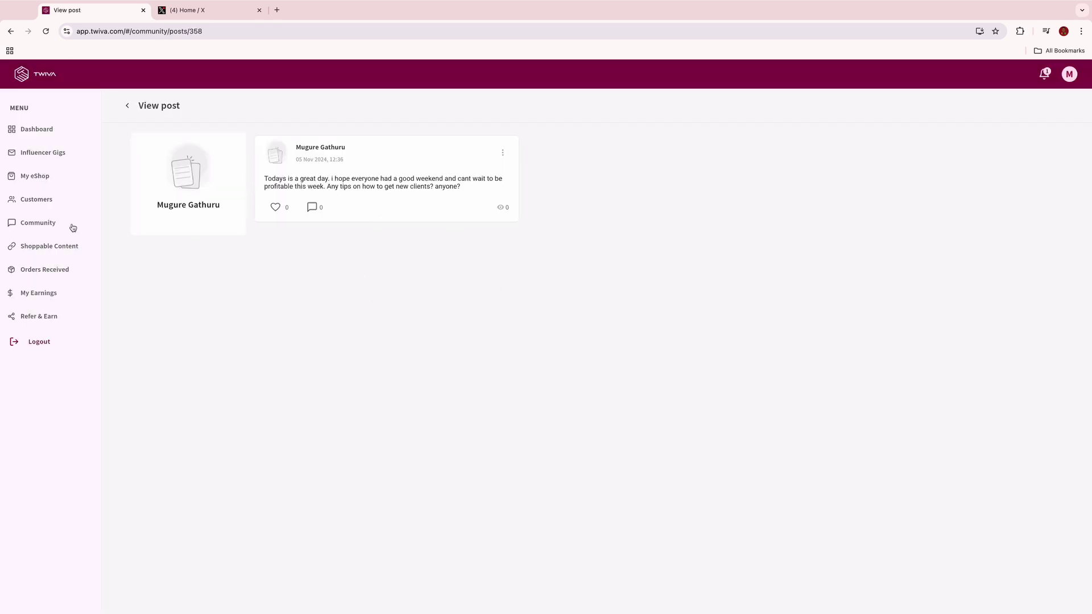
- Return to the community timeline and open the Refer & Earn page
{"action": "left_click", "coordinate": [127, 105]}
{"action": "scroll", "coordinate": [408, 401], "scroll_direction": "down", "scroll_amount": 4}
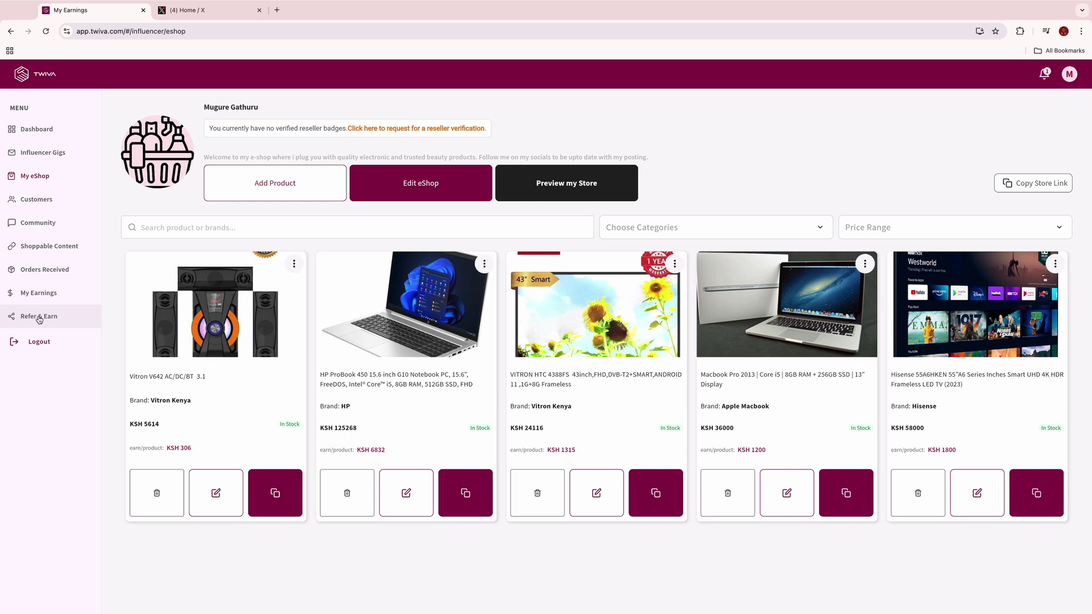
{"action": "left_click", "coordinate": [38, 317]}
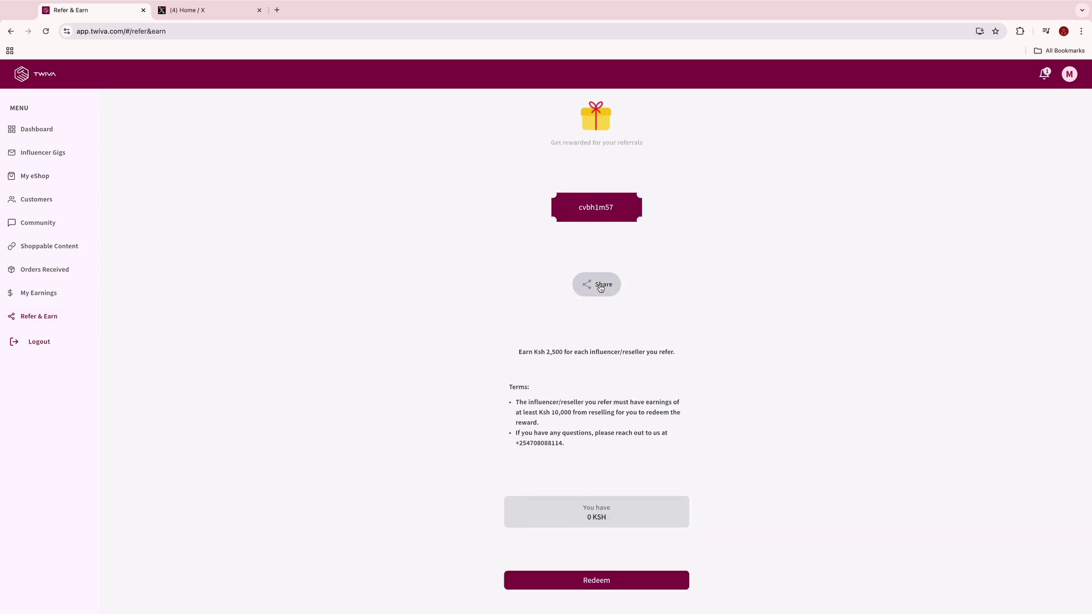
- Copy the referral code, then open and close the Share options
{"action": "left_click_drag", "start_coordinate": [612, 208], "coordinate": [571, 210]}
{"action": "right_click", "coordinate": [606, 207]}
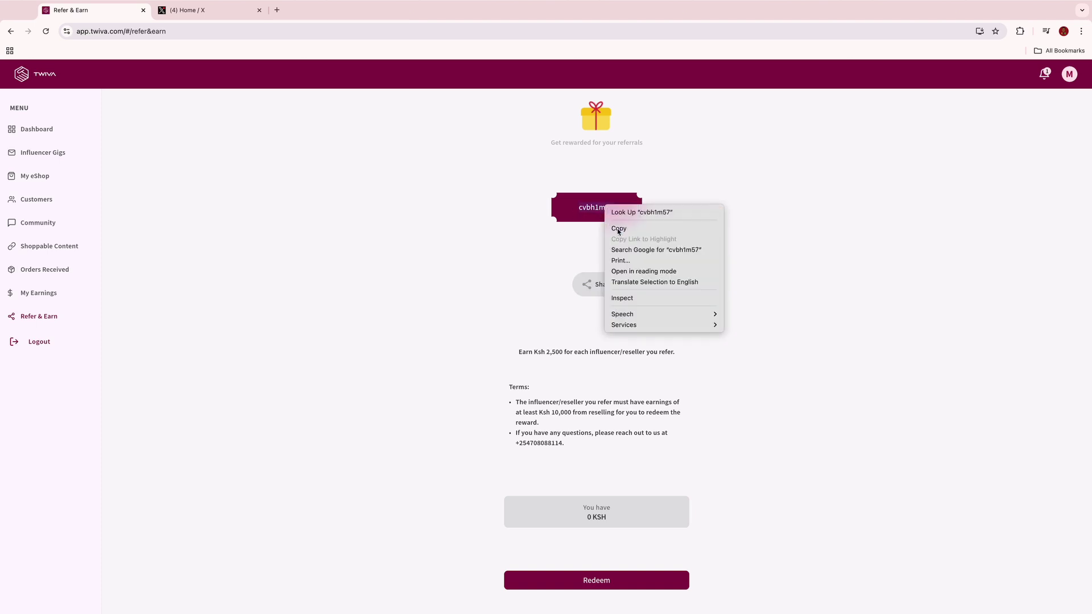
{"action": "left_click", "coordinate": [617, 228]}
{"action": "left_click", "coordinate": [602, 291]}
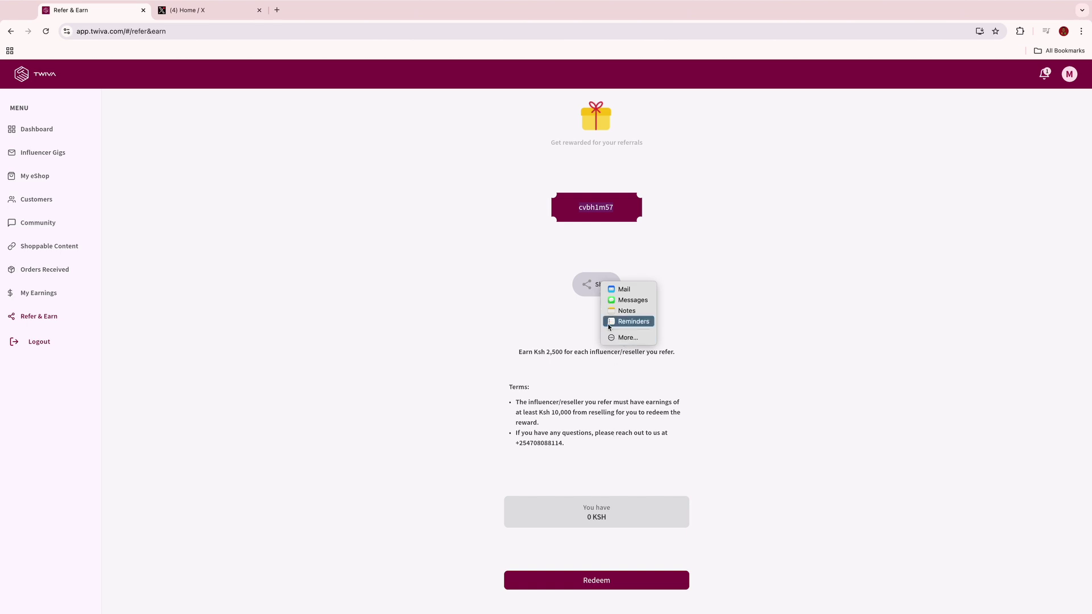
{"action": "left_click", "coordinate": [493, 340]}
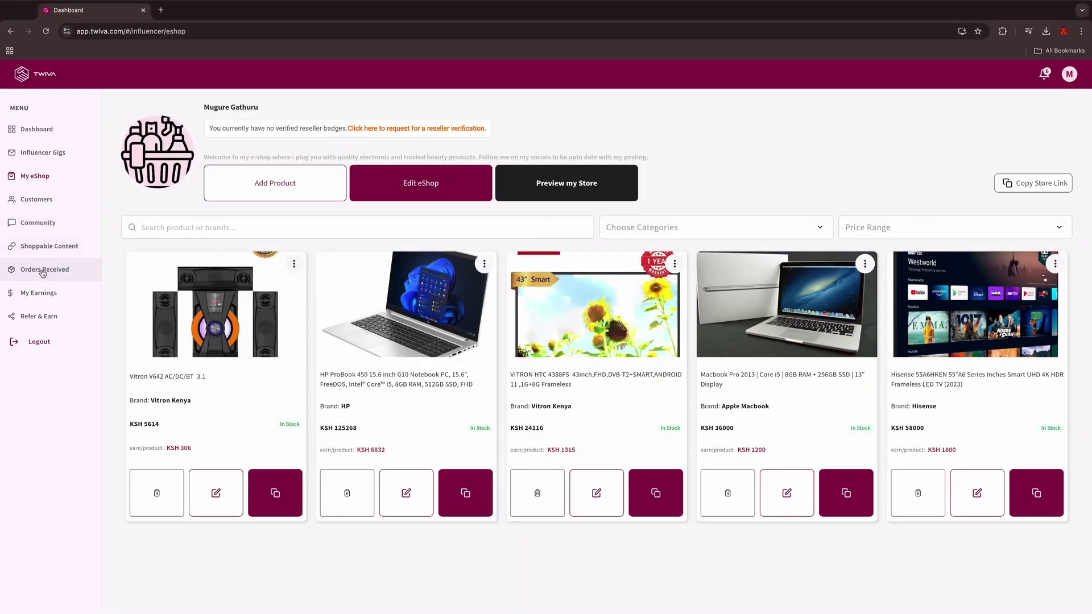
- Review Orders Received and the empty Customers list, back out of New Customer, and try New Express Checkout
{"action": "left_click", "coordinate": [43, 272]}
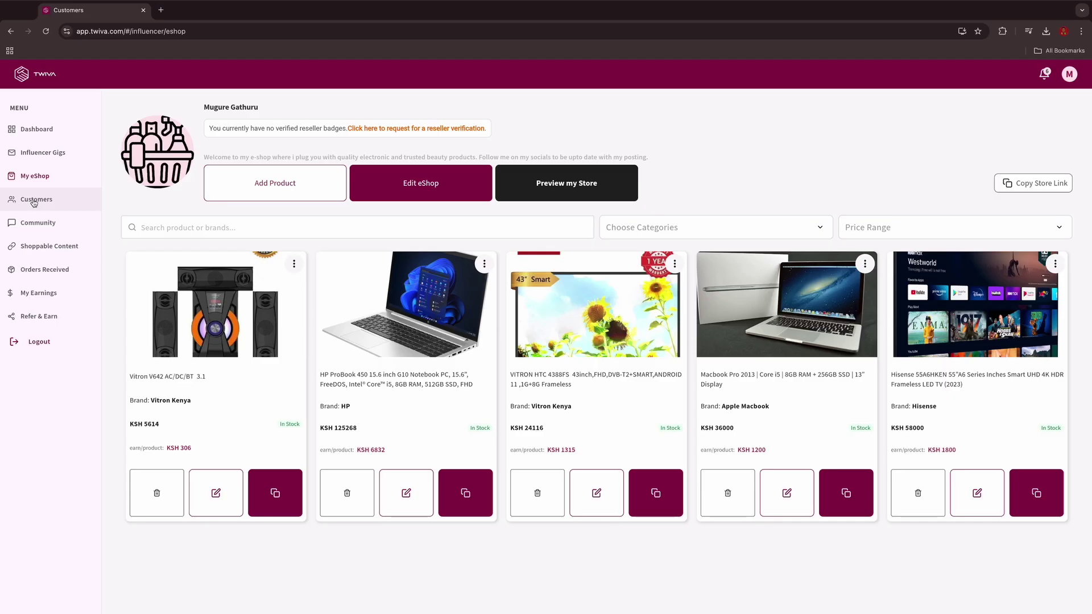
{"action": "left_click", "coordinate": [34, 200]}
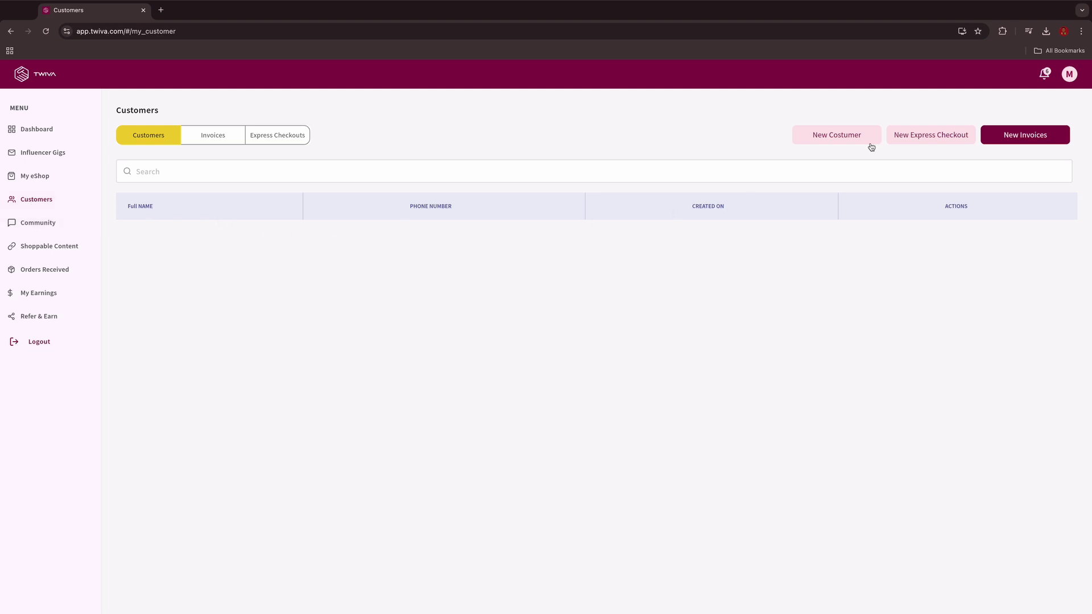
{"action": "left_click", "coordinate": [820, 140]}
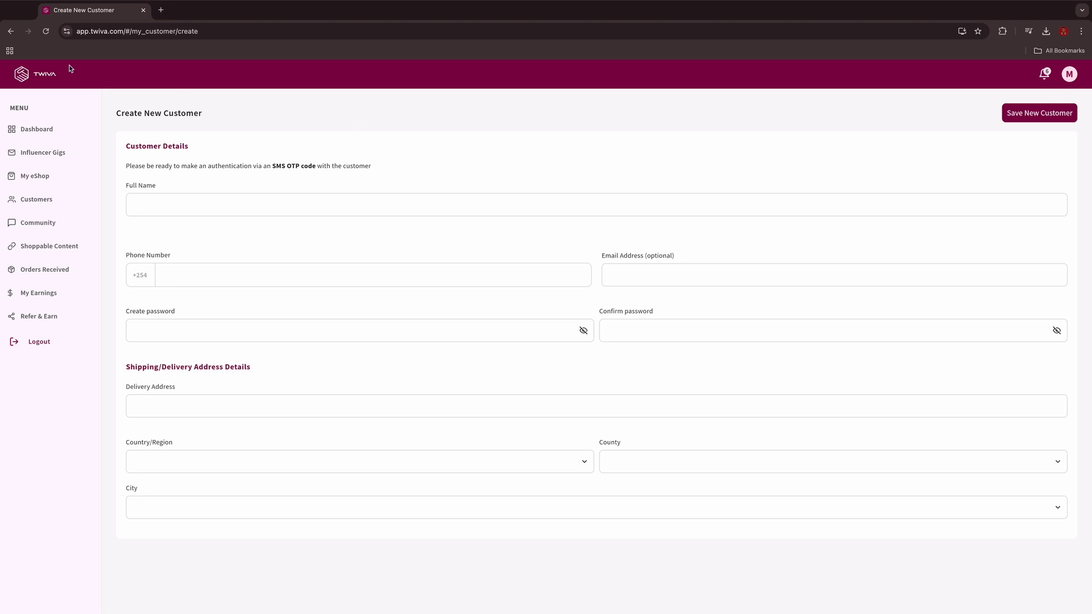
{"action": "left_click", "coordinate": [10, 32]}
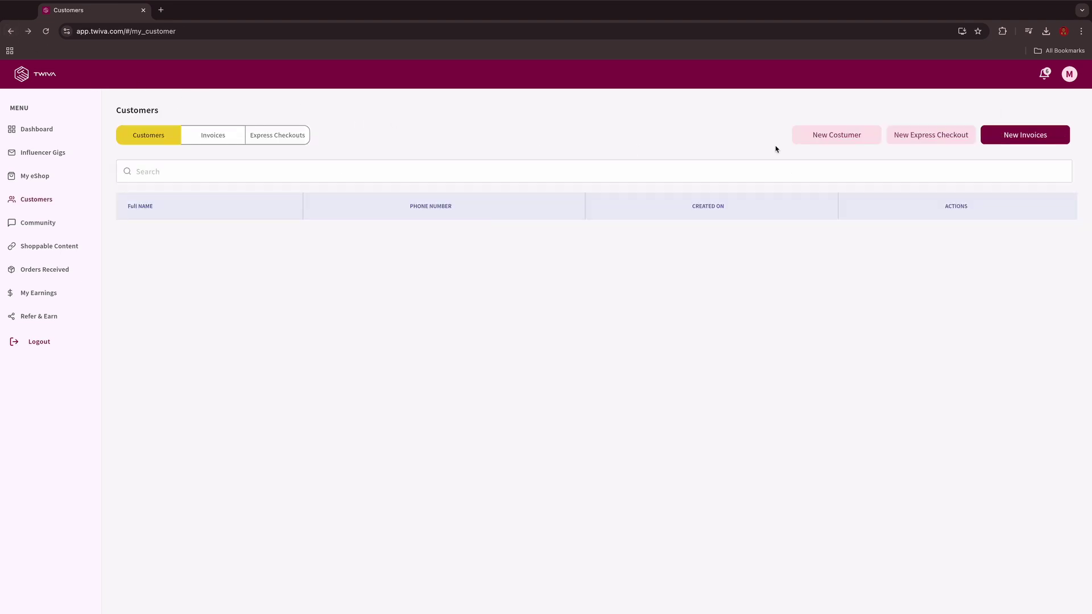
{"action": "left_click", "coordinate": [928, 141]}
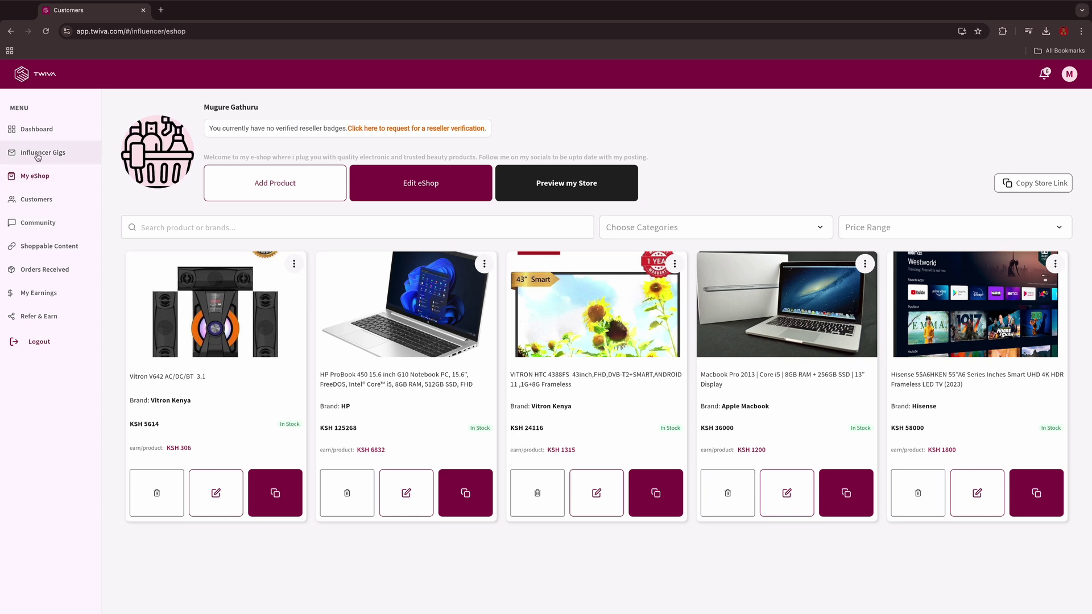
- Show the Open Campaigns on Influencer Gigs: two pending Twende Digital gigs at KSH 1000 each
{"action": "left_click", "coordinate": [38, 154]}
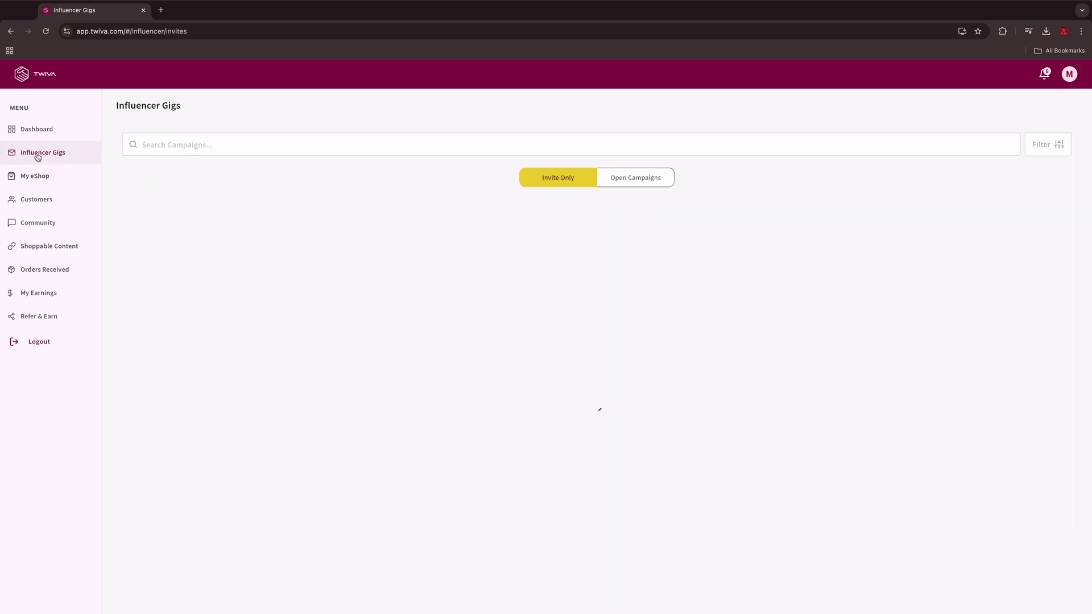
{"action": "left_click", "coordinate": [550, 184]}
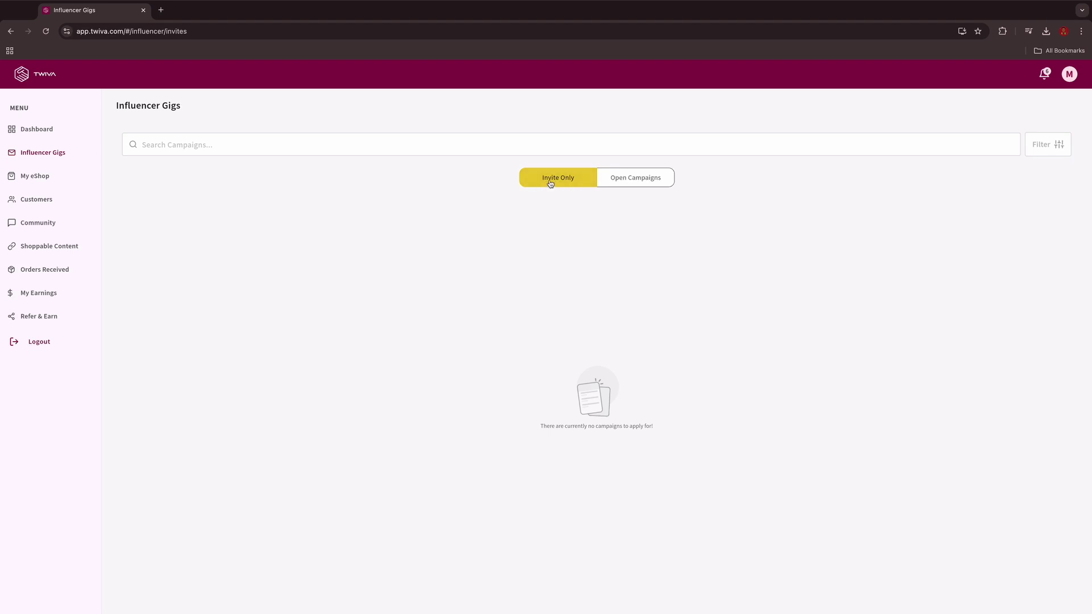
{"action": "left_click", "coordinate": [640, 182]}
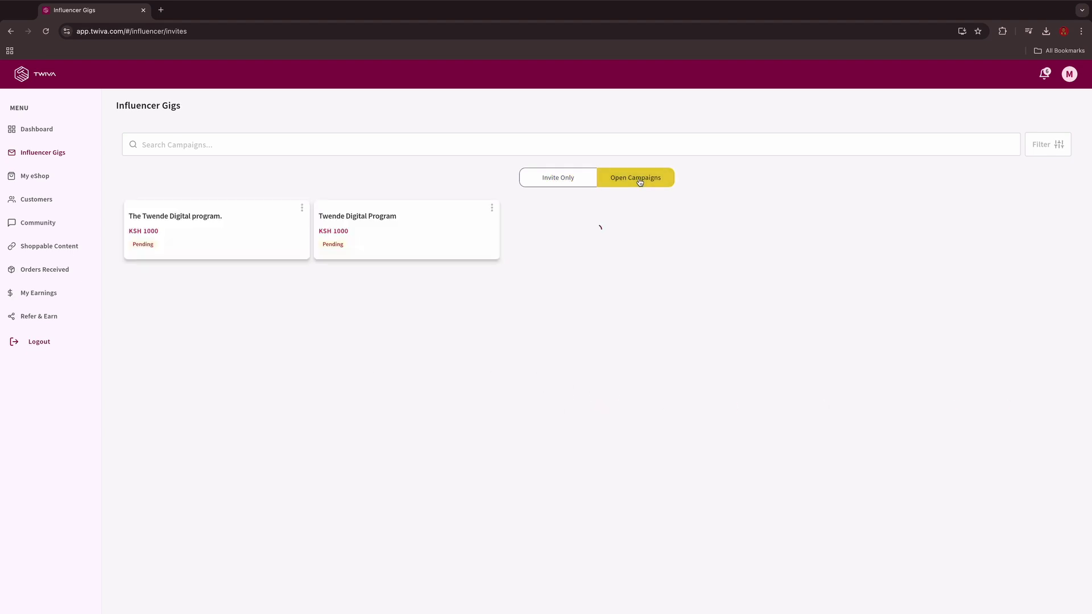